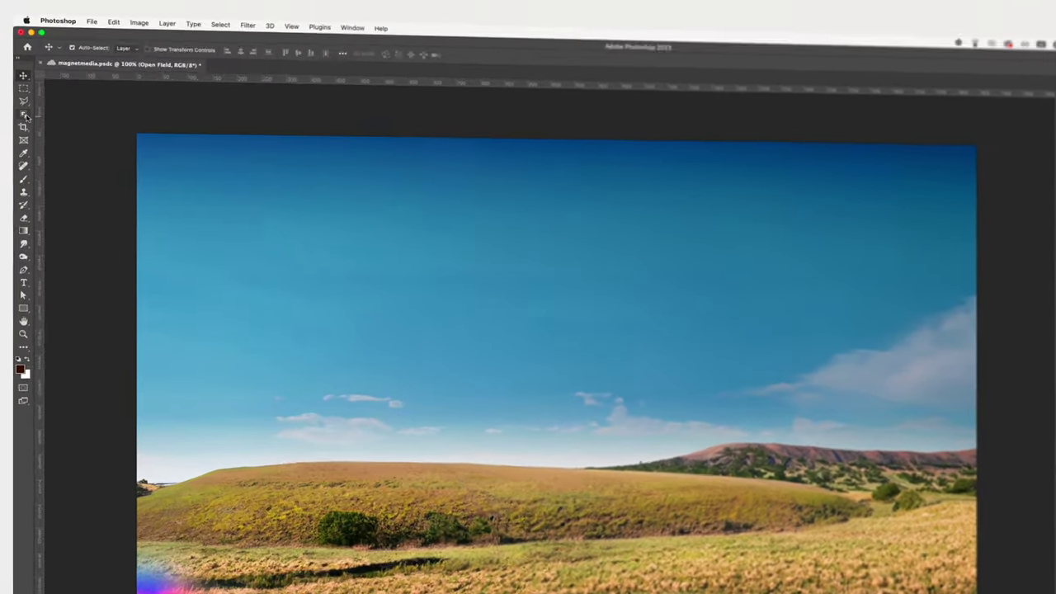
Step: Select the field and hills in the lower half of the Open Field image with the Object Selection tool
{"action": "left_click", "coordinate": [25, 114]}
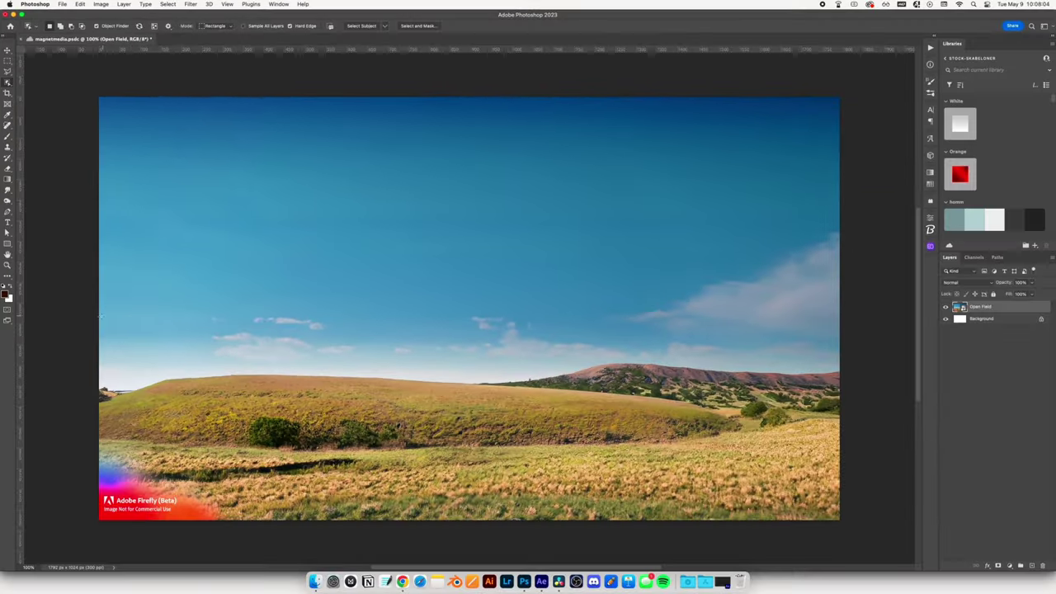
{"action": "left_click_drag", "start_coordinate": [99, 323], "coordinate": [841, 520]}
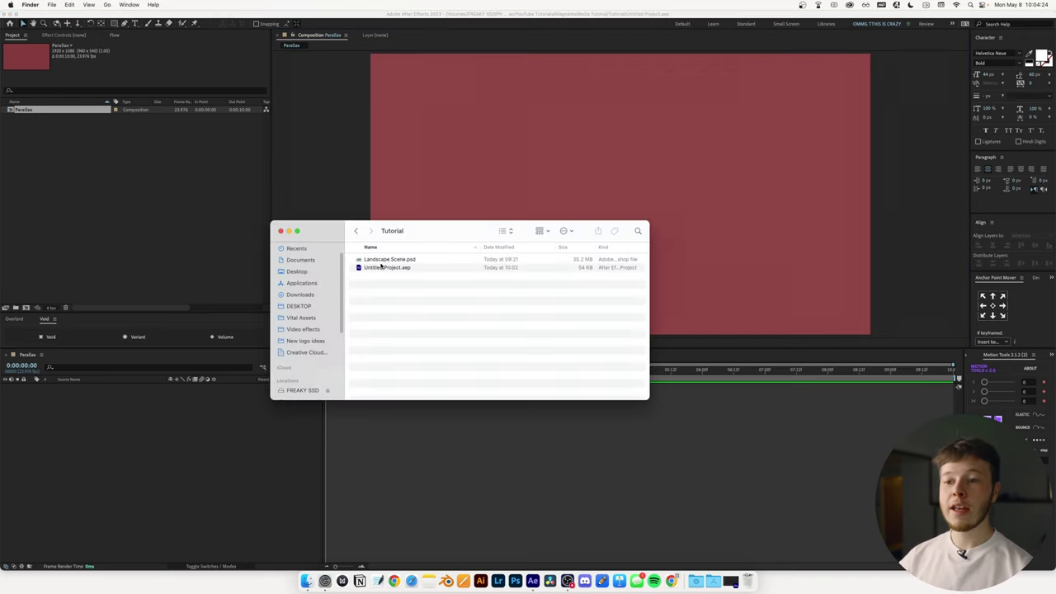
Step: Switch to After Effects and import Landscape Scene.psd into the Parallax timeline as a composition with layer styles merged into footage
{"action": "left_click_drag", "start_coordinate": [386, 262], "coordinate": [159, 423]}
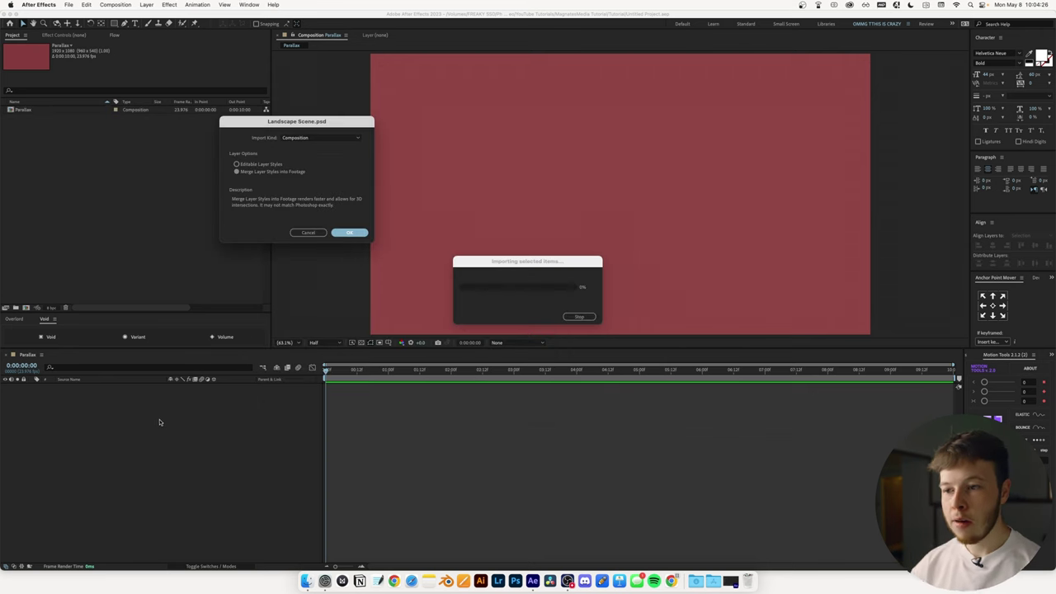
{"action": "left_click", "coordinate": [349, 232]}
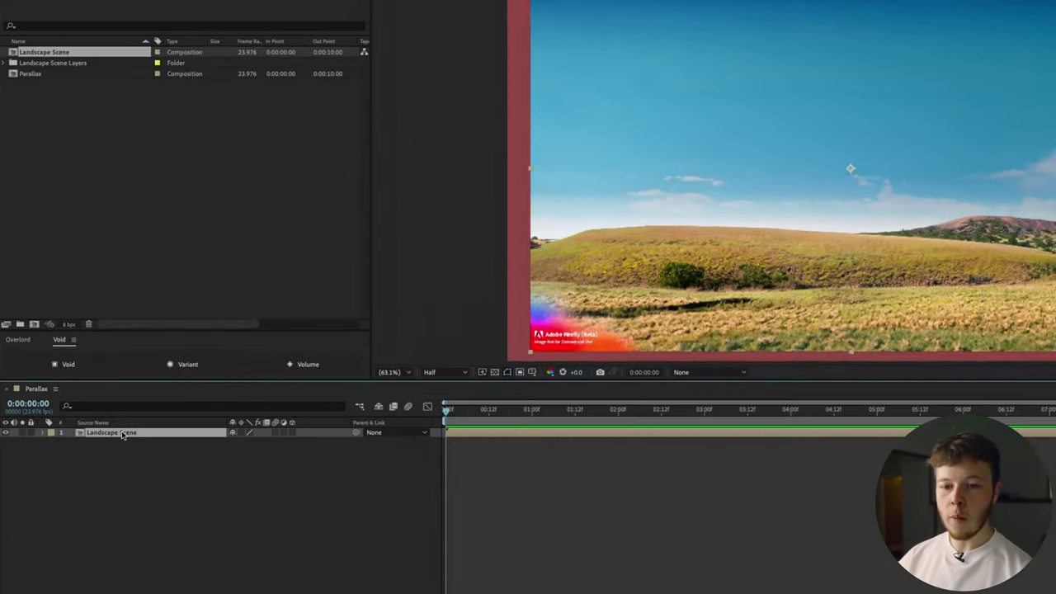
Step: Open the nested Landscape Scene composition and delete its Farm House layer
{"action": "left_click", "coordinate": [89, 387]}
{"action": "key", "text": "Delete"}
{"action": "left_click", "coordinate": [121, 434]}
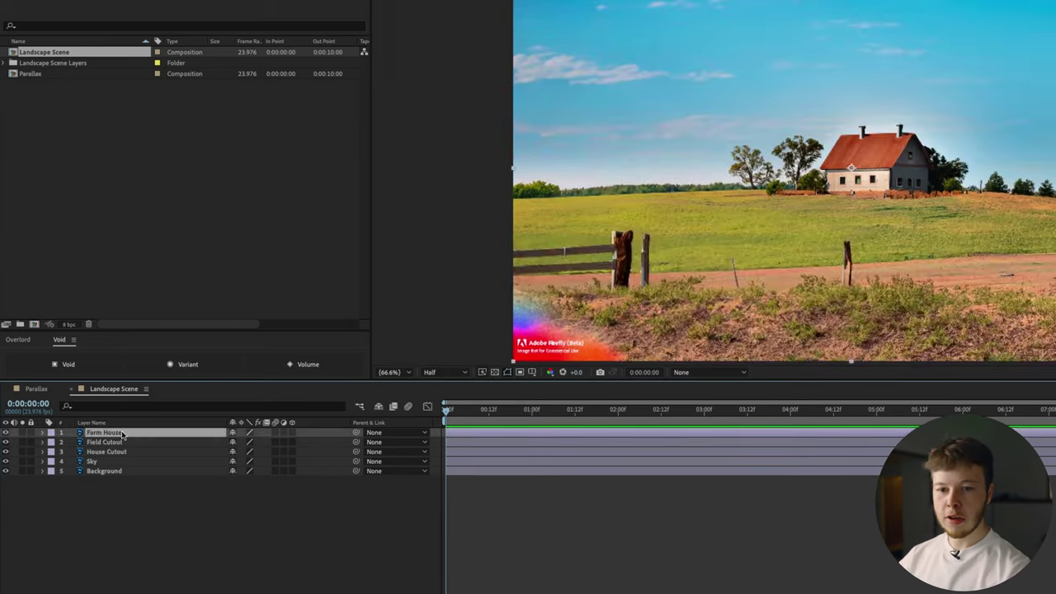
{"action": "key", "text": "Delete"}
Step: Copy the Field Cutout, House Cutout and Sky layers into the Parallax composition, replacing the nested Landscape Scene layer
{"action": "left_click", "coordinate": [119, 435]}
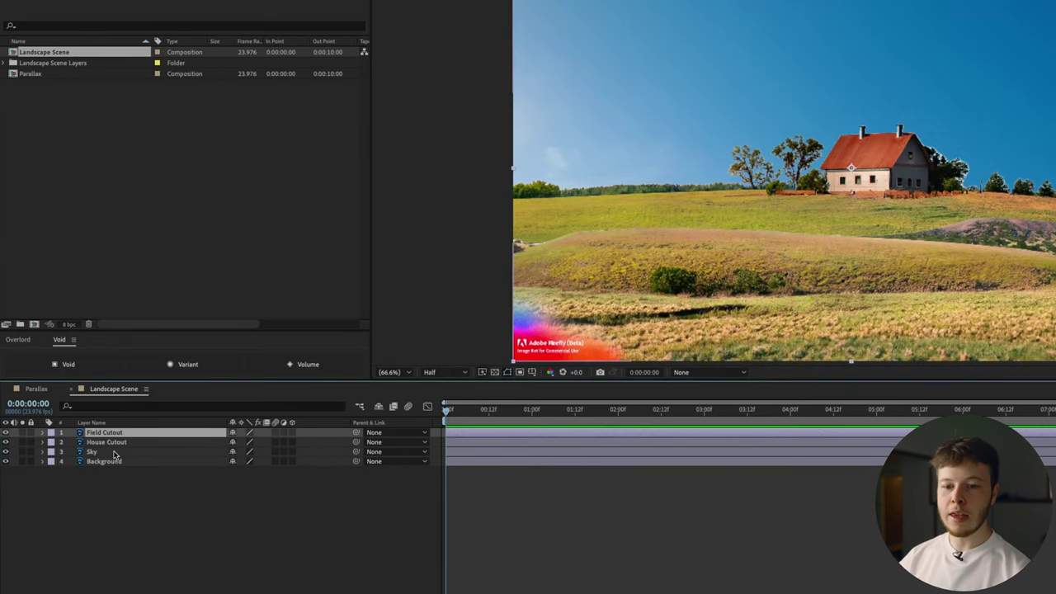
{"action": "left_click", "coordinate": [115, 455], "text": "shift"}
{"action": "key", "text": "ctrl+c"}
{"action": "left_click", "coordinate": [35, 389]}
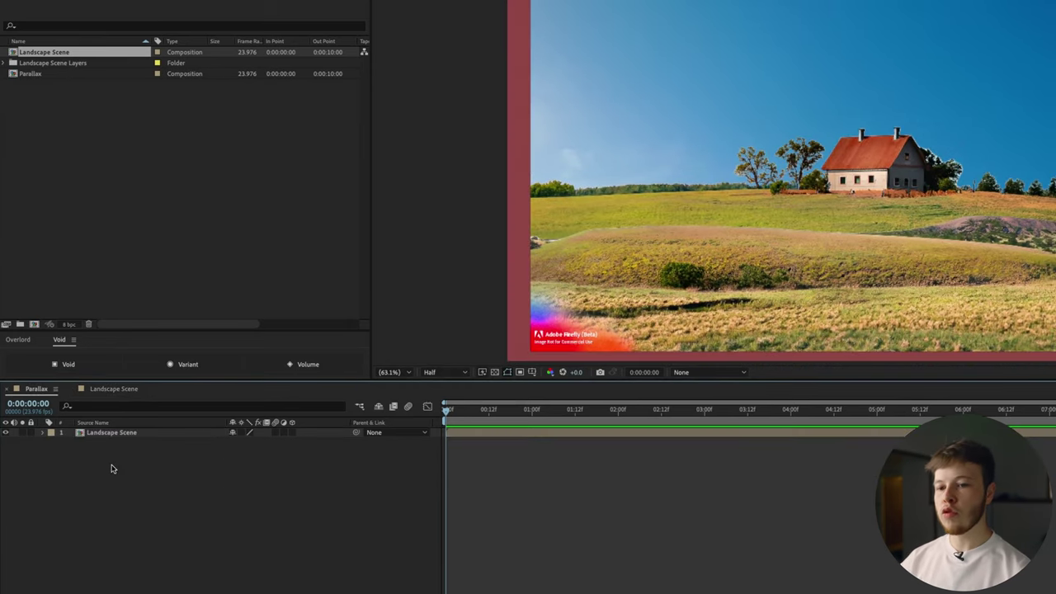
{"action": "key", "text": "ctrl+v"}
{"action": "left_click", "coordinate": [103, 463]}
{"action": "key", "text": "Delete"}
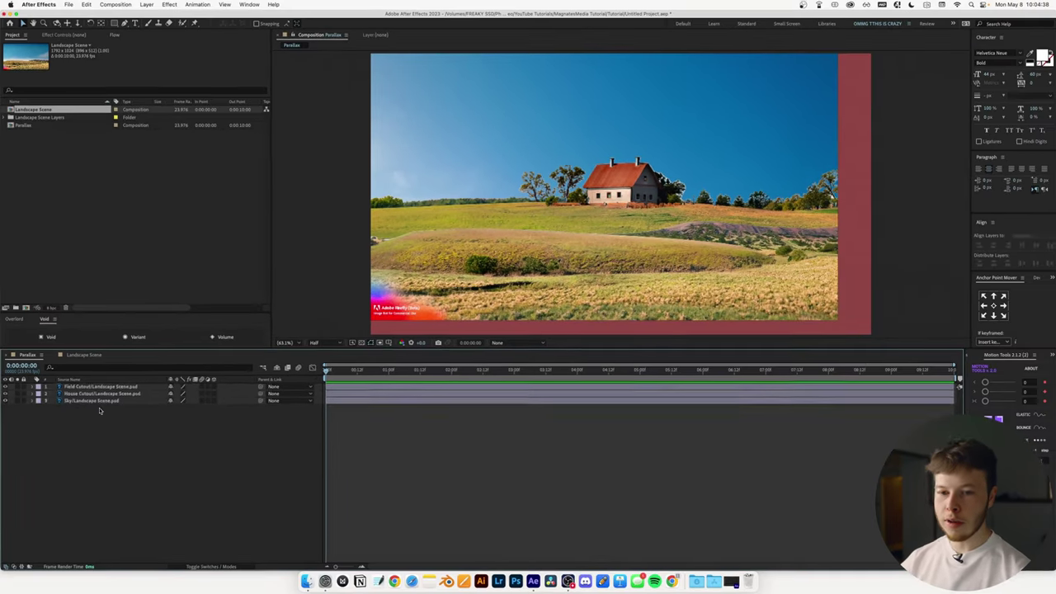
Step: Centre all three landscape layers together in the Parallax frame and turn them into 3D layers
{"action": "left_click_drag", "start_coordinate": [191, 526], "coordinate": [278, 403]}
{"action": "left_click_drag", "start_coordinate": [824, 214], "coordinate": [827, 223]}
{"action": "left_click_drag", "start_coordinate": [601, 236], "coordinate": [614, 236]}
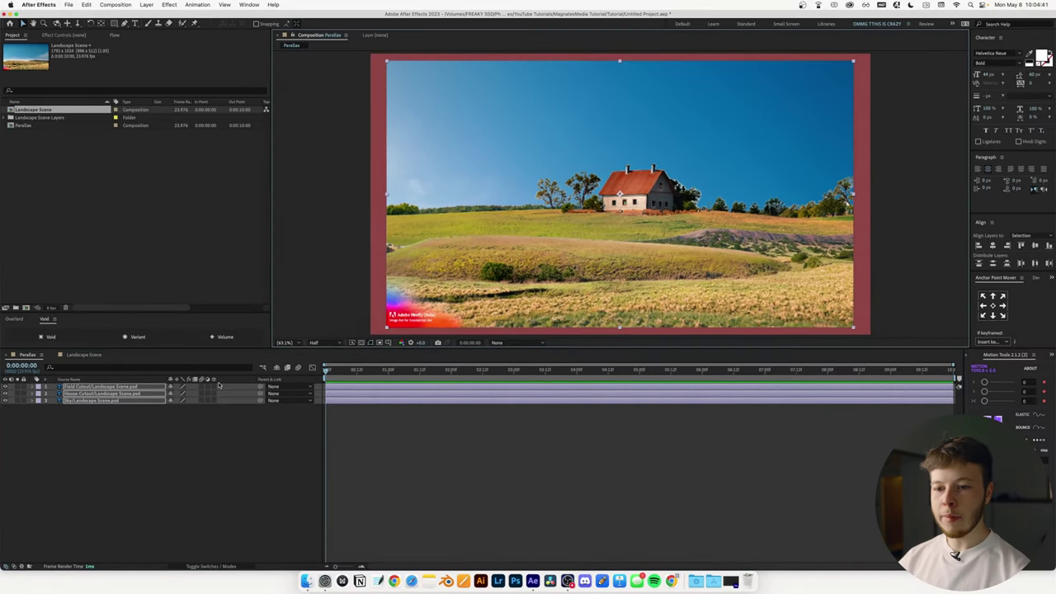
{"action": "left_click", "coordinate": [213, 388]}
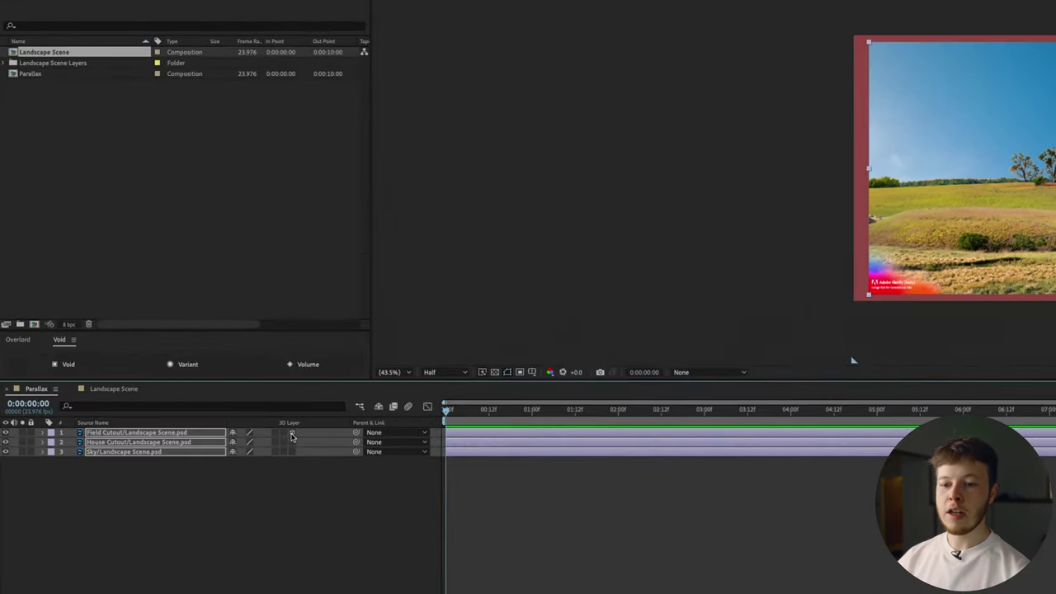
{"action": "left_click", "coordinate": [291, 434]}
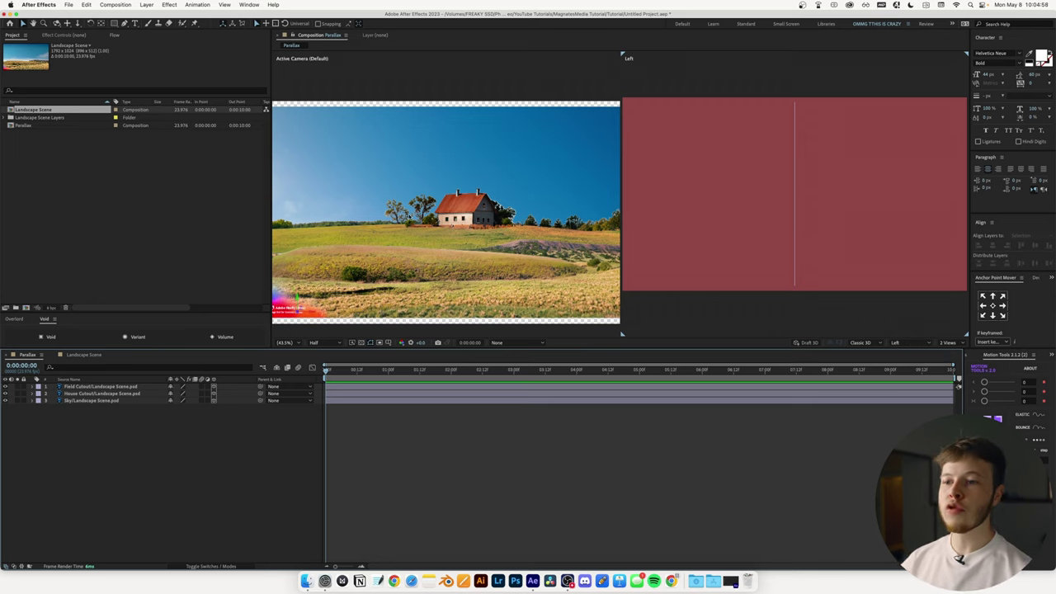
Step: Create a two-node camera from the 50mm preset with depth of field enabled and an F-Stop of 1.8
{"action": "left_click", "coordinate": [146, 4]}
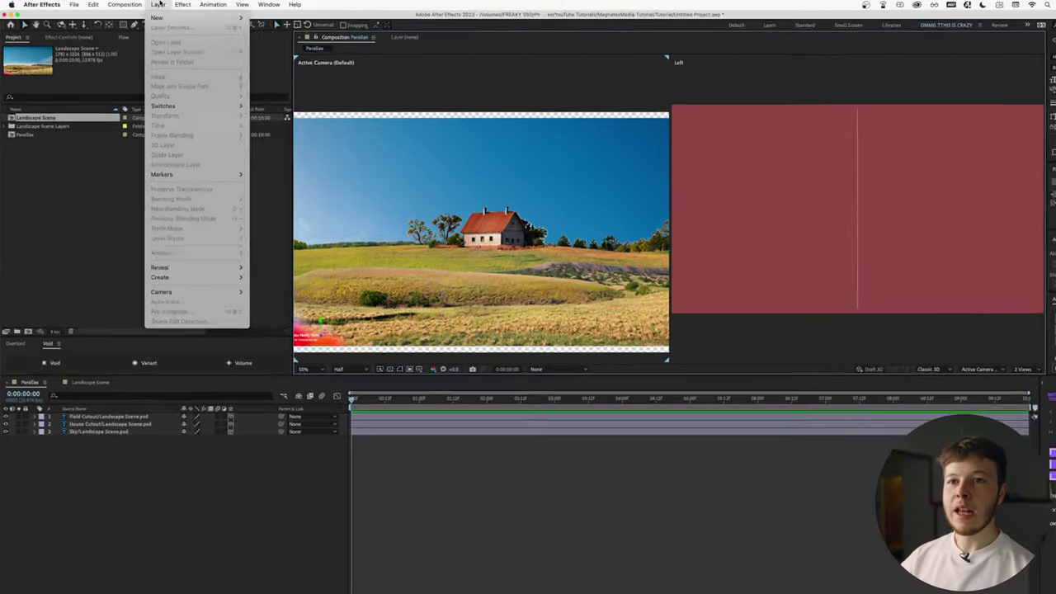
{"action": "mouse_move", "coordinate": [213, 17]}
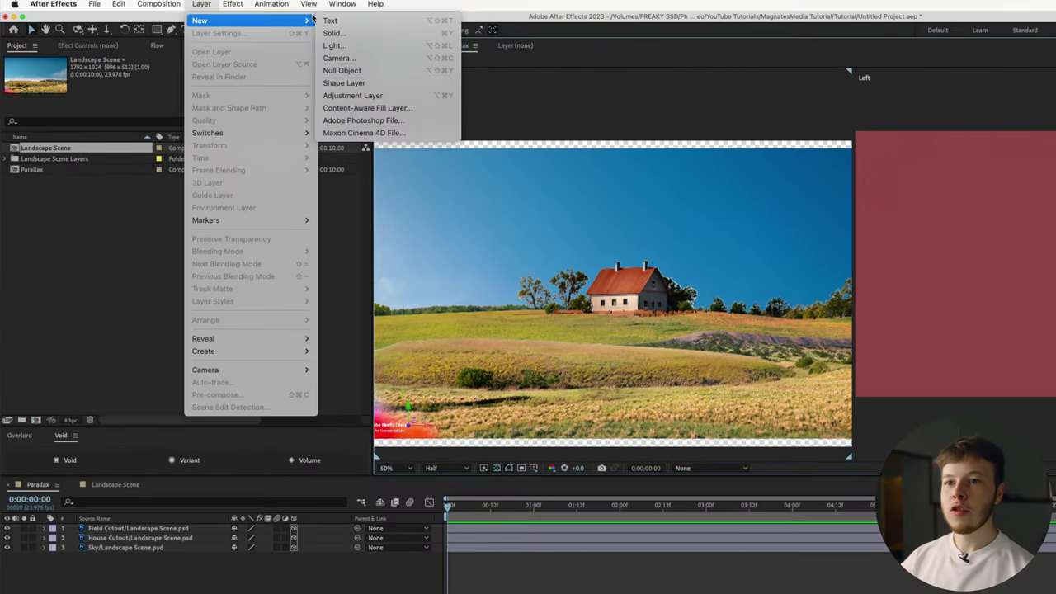
{"action": "left_click", "coordinate": [365, 61]}
{"action": "left_click", "coordinate": [495, 165]}
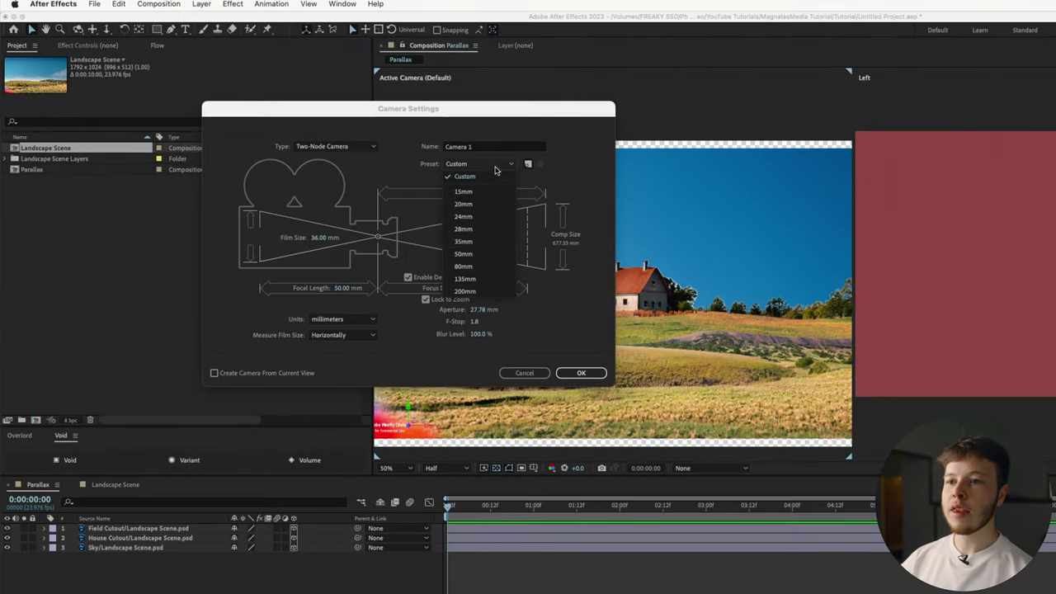
{"action": "left_click", "coordinate": [486, 255]}
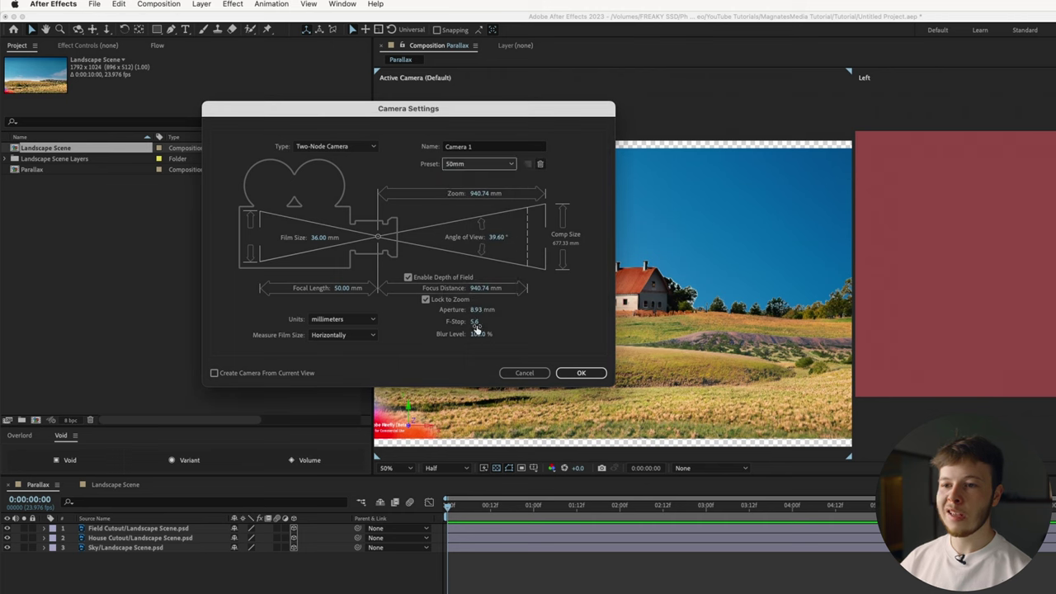
{"action": "left_click", "coordinate": [474, 322]}
{"action": "type", "text": "1"}
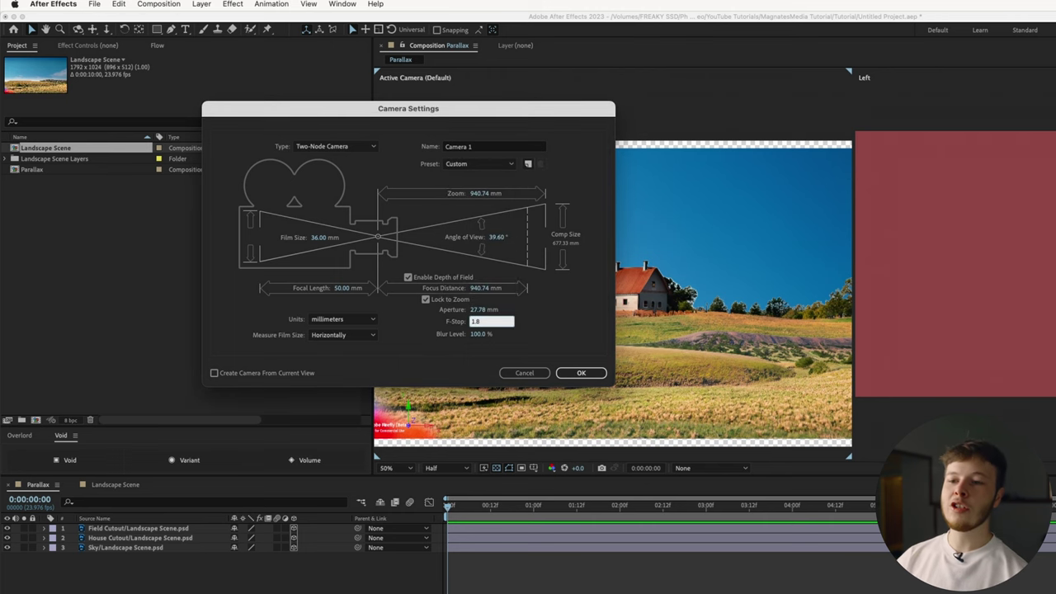
{"action": "type", "text": ".8"}
{"action": "key", "text": "Return"}
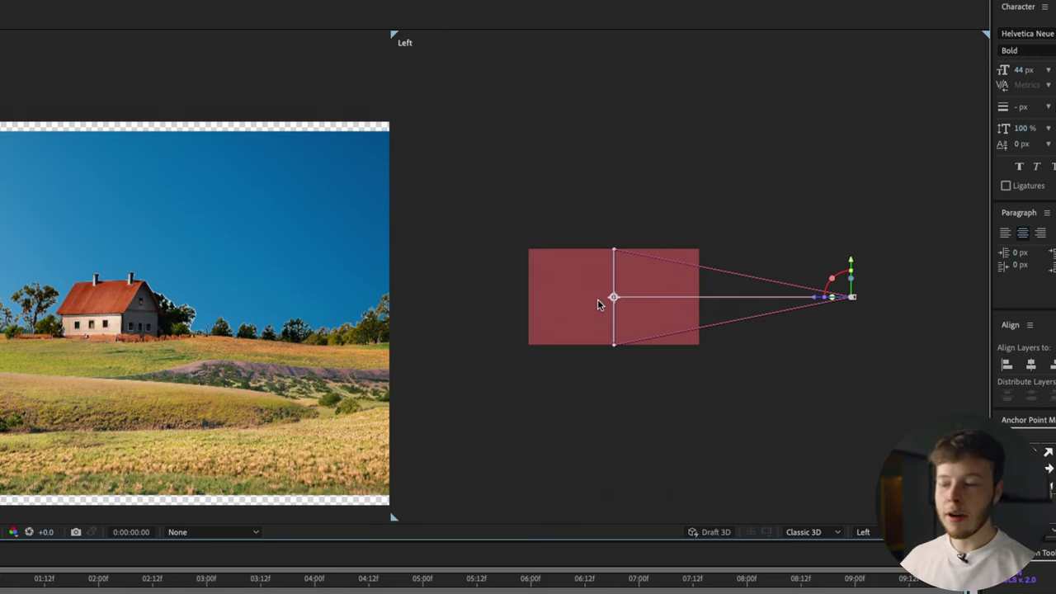
Step: Space the layers along the Z axis with Sky furthest back, House Cutout slightly forward and Field Cutout close to the camera
{"action": "left_click", "coordinate": [597, 302]}
{"action": "left_click_drag", "start_coordinate": [657, 306], "coordinate": [568, 318]}
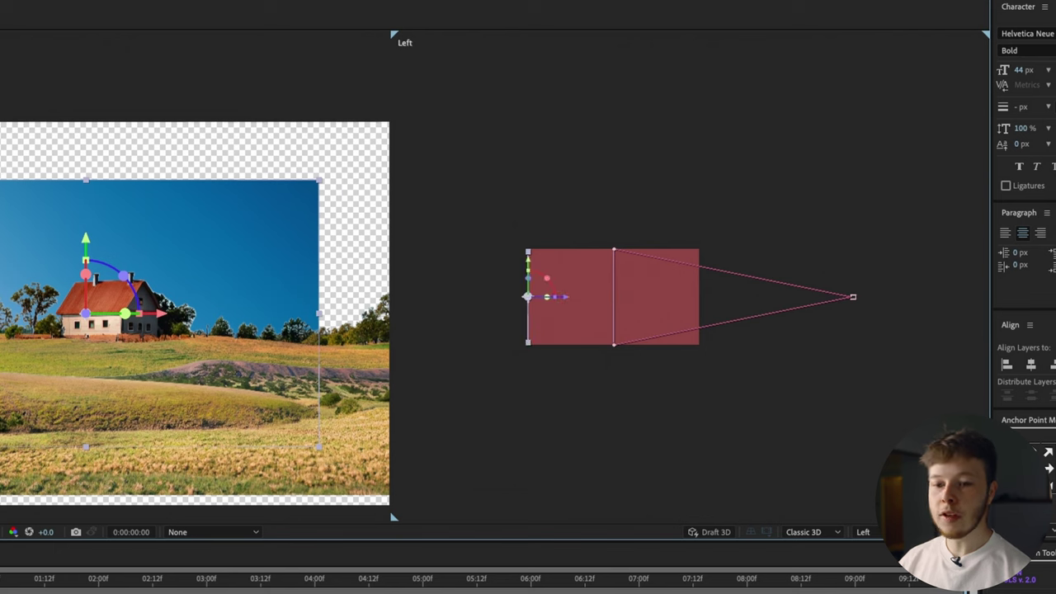
{"action": "key", "text": "ctrl+Down"}
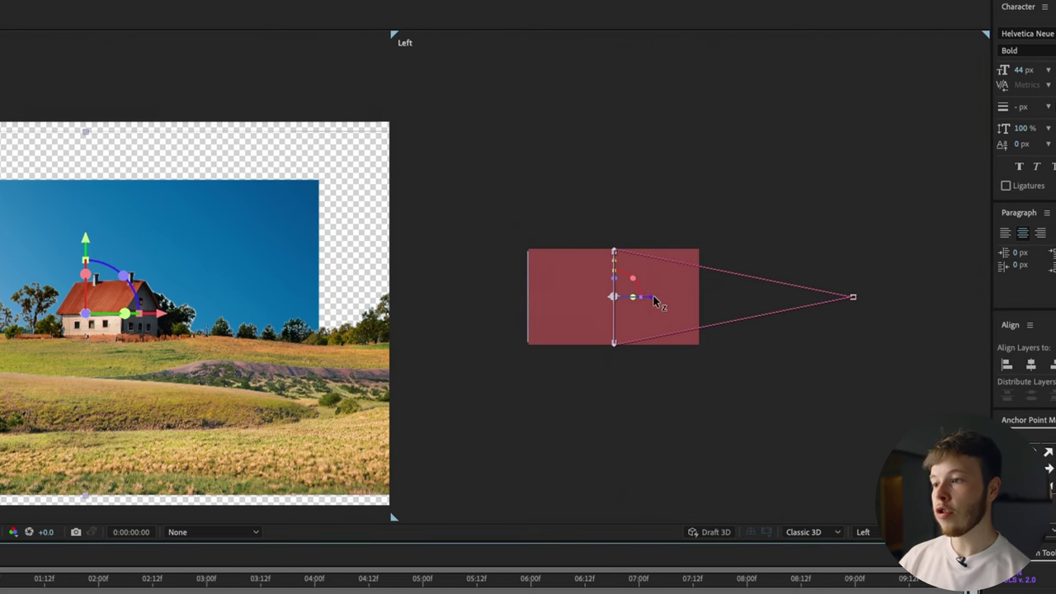
{"action": "left_click_drag", "start_coordinate": [665, 297], "coordinate": [853, 285]}
{"action": "key", "text": "ctrl+Down"}
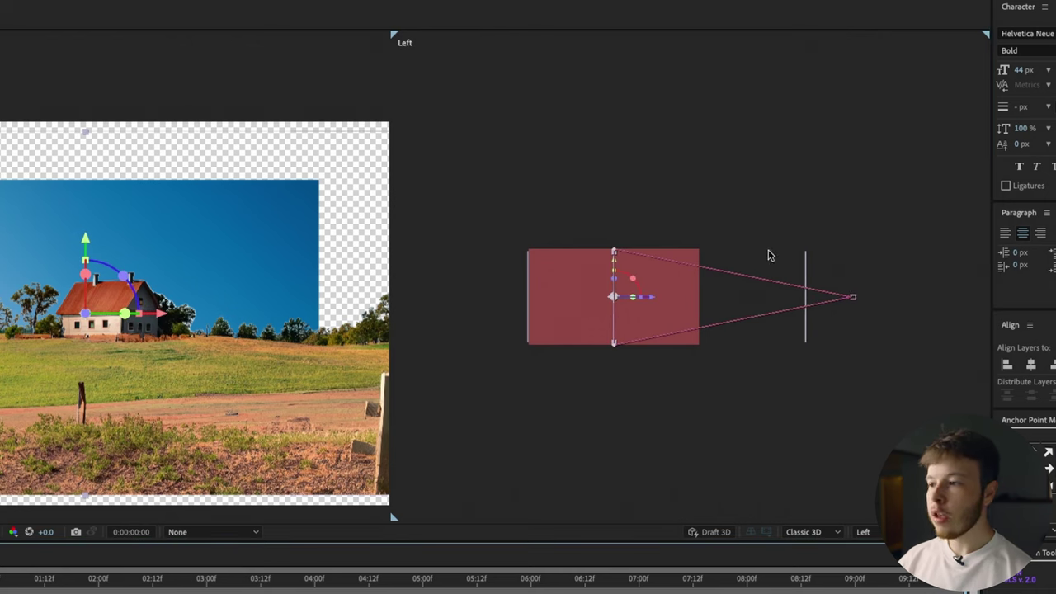
{"action": "left_click_drag", "start_coordinate": [653, 299], "coordinate": [701, 298]}
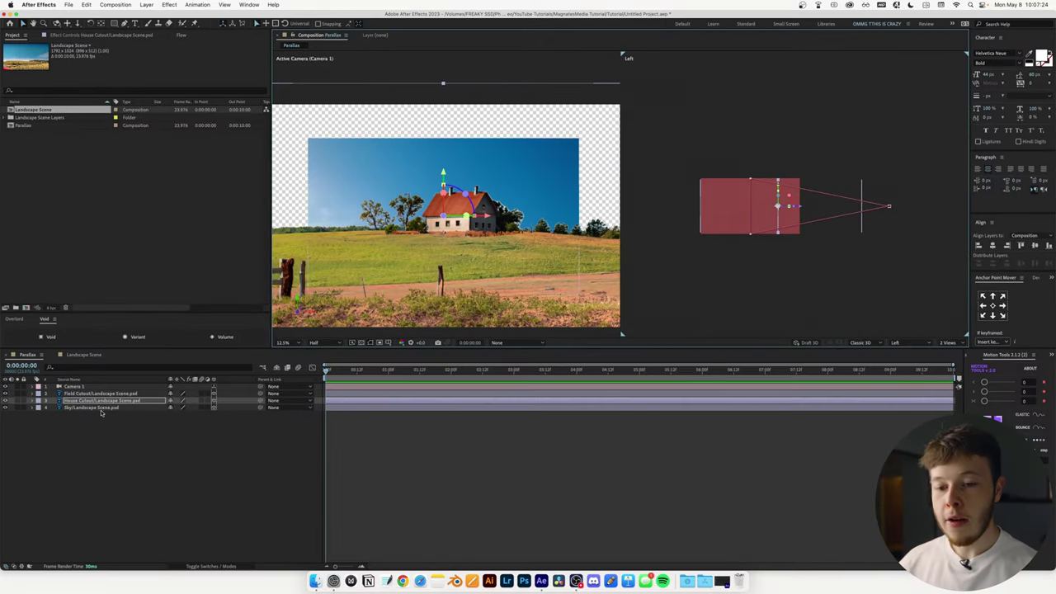
Step: Scale the Sky layer up to 147% and set the current time to 0:00:03:00
{"action": "left_click", "coordinate": [100, 409]}
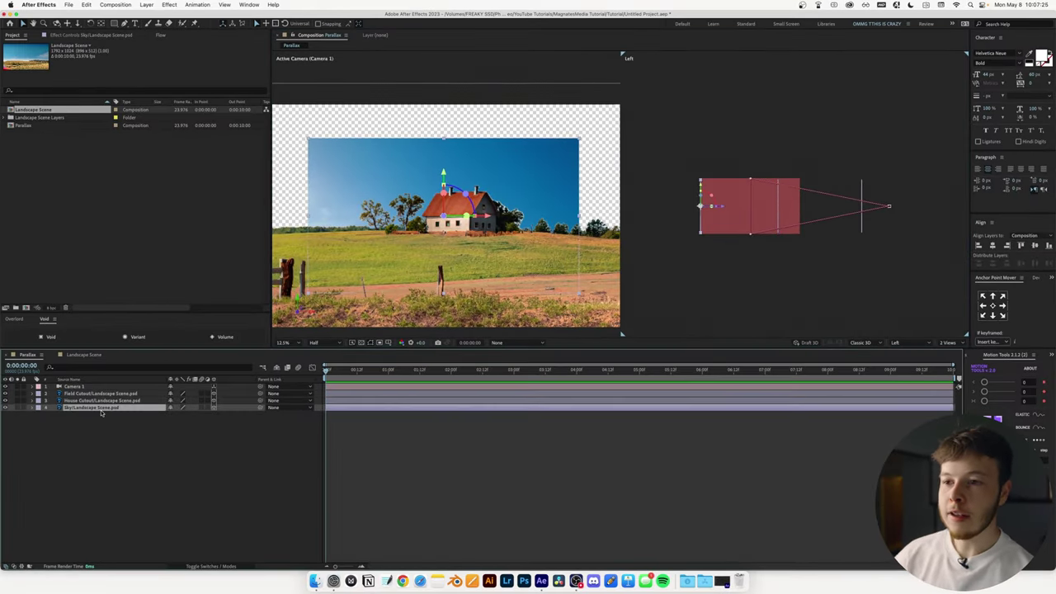
{"action": "left_click_drag", "start_coordinate": [180, 416], "coordinate": [195, 413]}
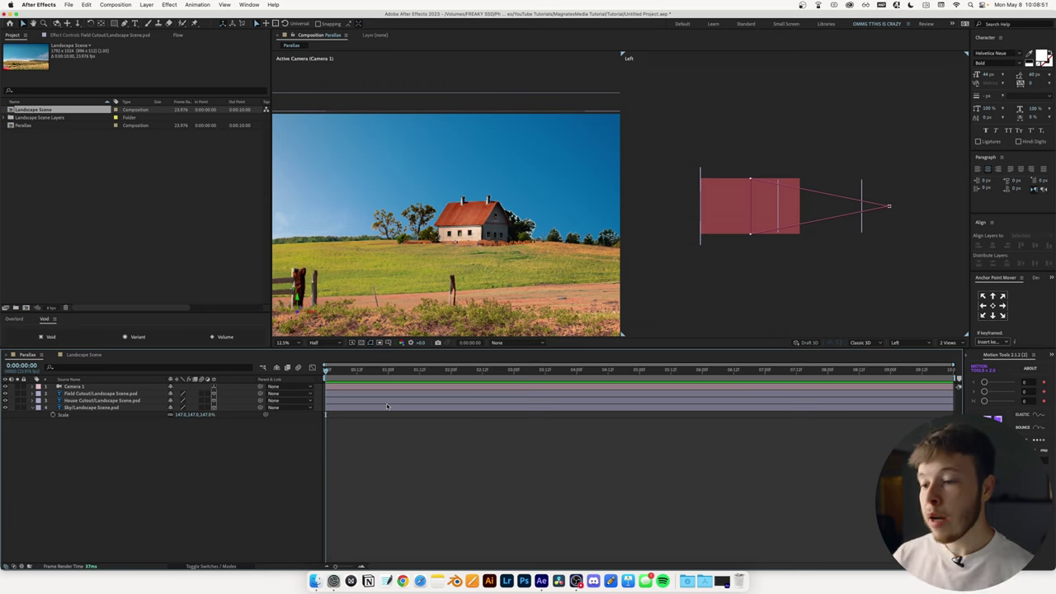
{"action": "left_click_drag", "start_coordinate": [502, 372], "coordinate": [513, 373]}
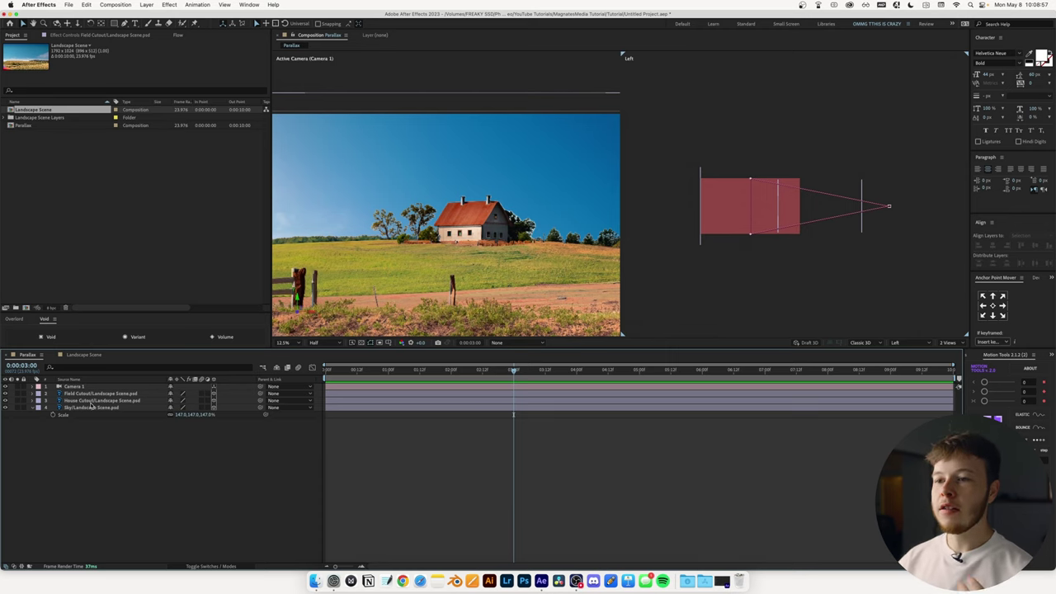
Step: Raise the Field Cutout layer in the camera view and scale it down to 71%
{"action": "left_click", "coordinate": [96, 393]}
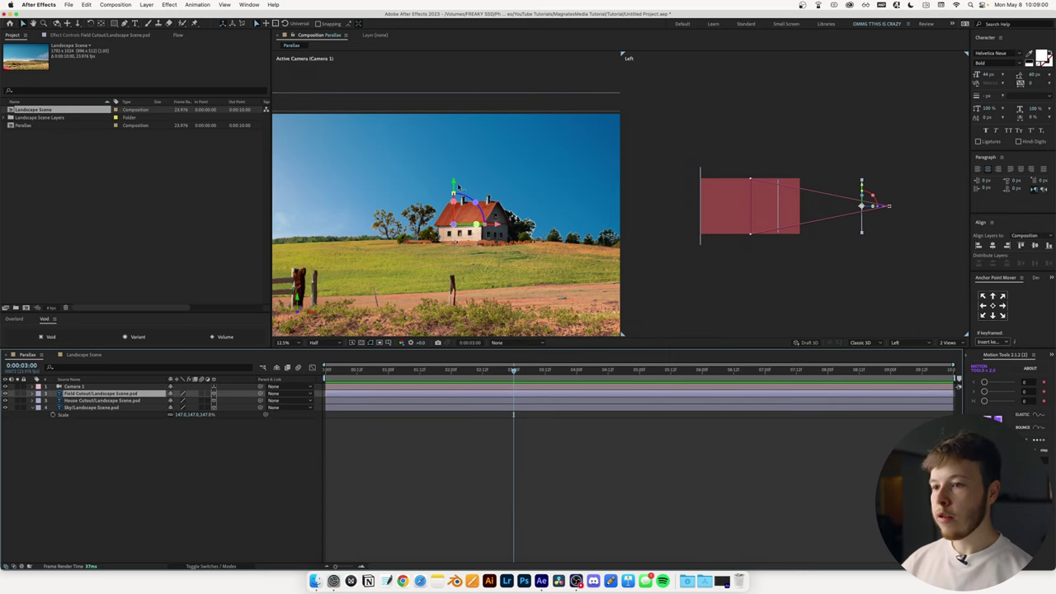
{"action": "left_click_drag", "start_coordinate": [455, 189], "coordinate": [457, 35]}
{"action": "key", "text": "s"}
{"action": "key", "text": "comma"}
{"action": "key", "text": "comma"}
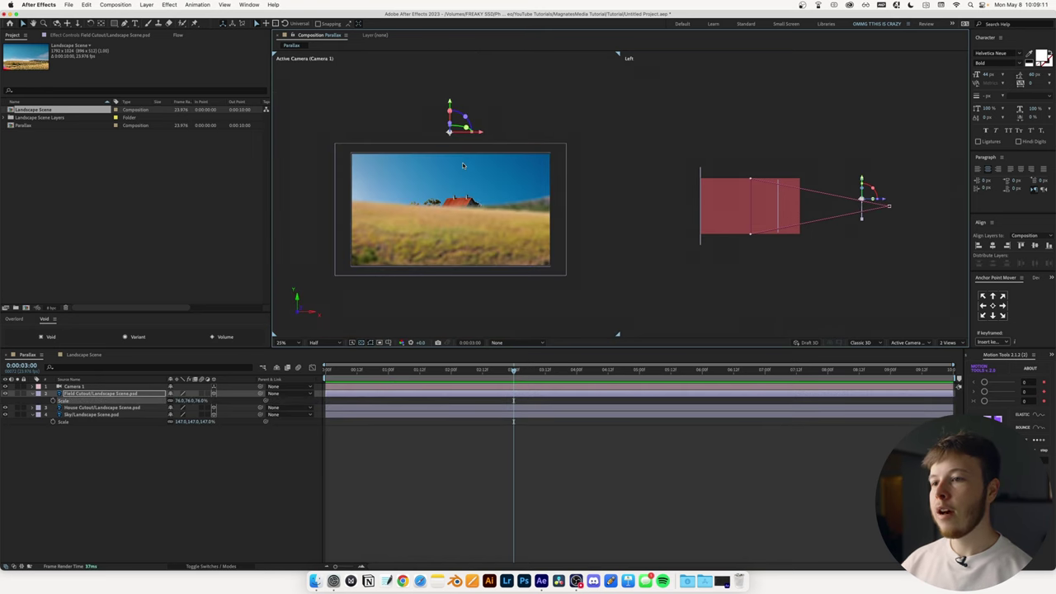
{"action": "key", "text": "super+z"}
{"action": "left_click_drag", "start_coordinate": [179, 401], "coordinate": [169, 401]}
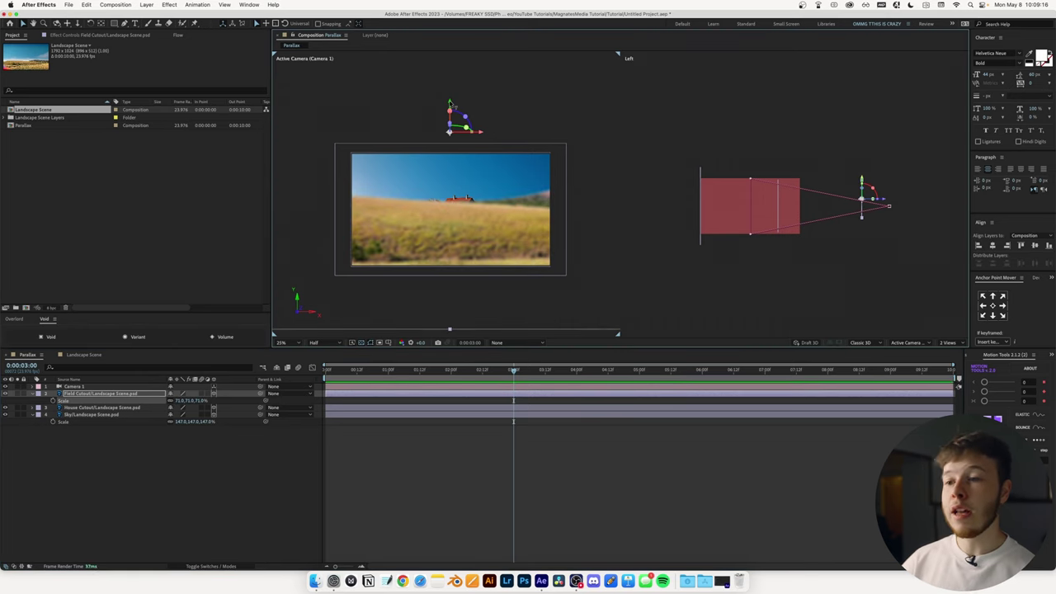
Step: Lower the Field Cutout layer until the whole farmhouse shows above the foreground grass
{"action": "left_click_drag", "start_coordinate": [449, 107], "coordinate": [444, 135]}
{"action": "scroll", "coordinate": [451, 248], "scroll_direction": "up", "scroll_amount": 2}
{"action": "left_click_drag", "start_coordinate": [451, 248], "coordinate": [421, 235]}
{"action": "scroll", "coordinate": [423, 235], "scroll_direction": "down", "scroll_amount": 2}
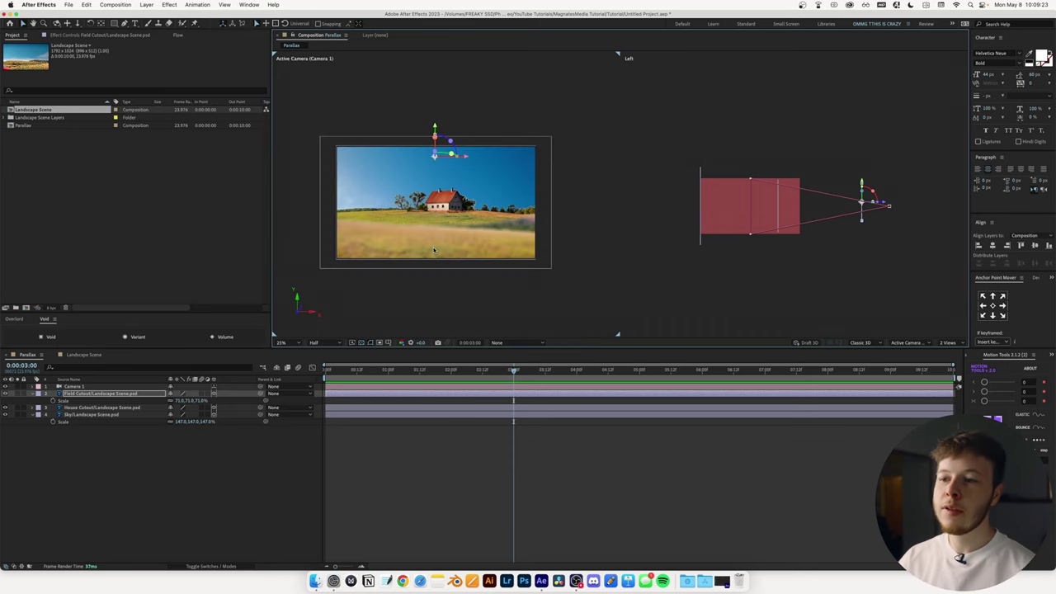
Step: Expand Camera 1's Transform and Camera Options and add Position and Focus Distance keyframes at 3 seconds
{"action": "left_click", "coordinate": [33, 387]}
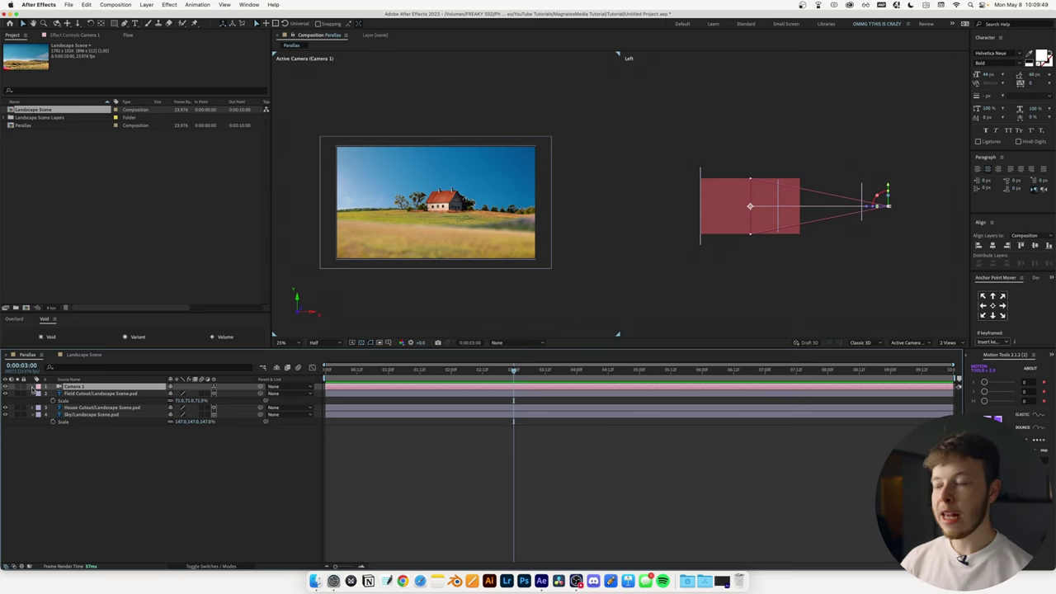
{"action": "left_click", "coordinate": [33, 387]}
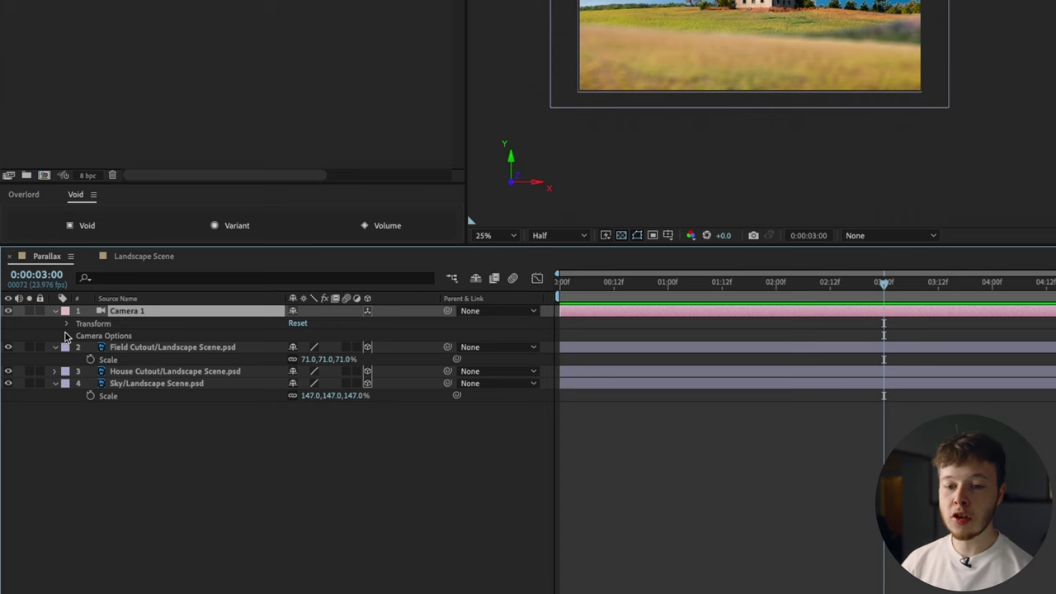
{"action": "left_click", "coordinate": [66, 336]}
{"action": "left_click", "coordinate": [67, 324]}
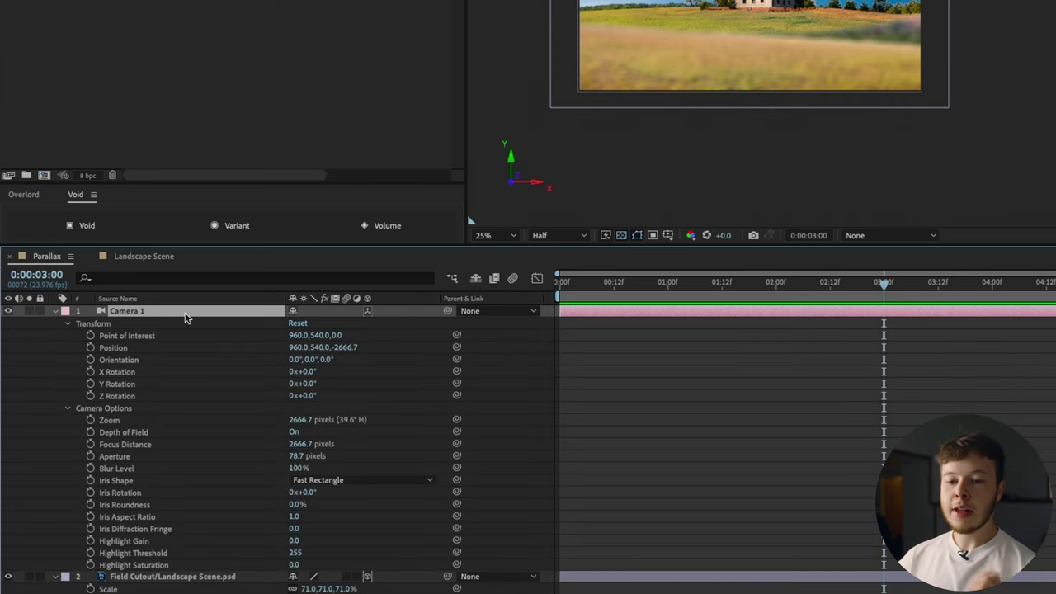
{"action": "left_click", "coordinate": [90, 347]}
{"action": "left_click", "coordinate": [90, 444]}
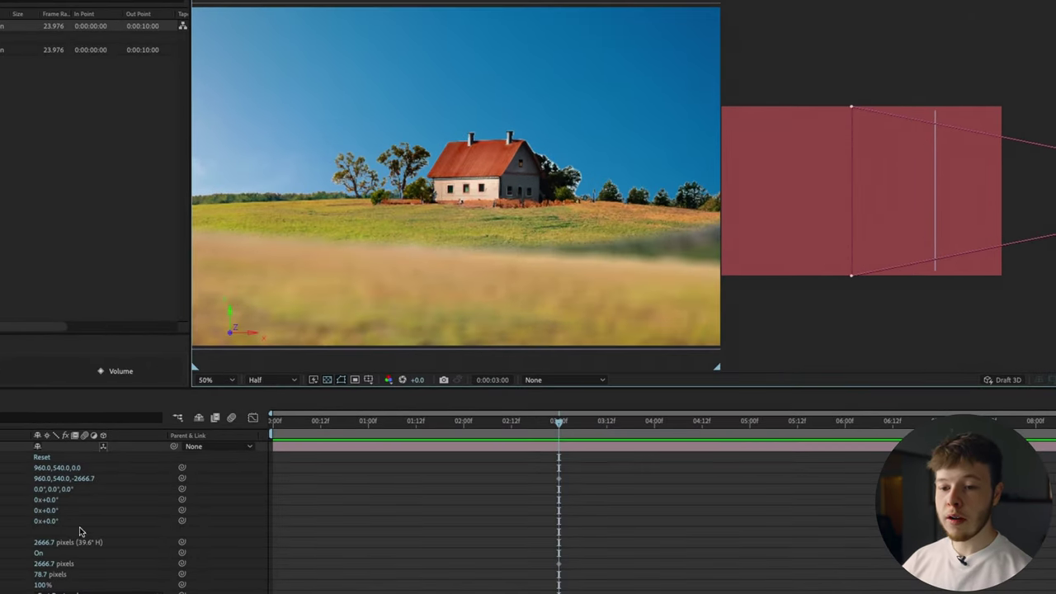
Step: Set Camera 1's Focus Distance to 2134.7 pixels at the house's depth and return the current time to 0:00:00:00
{"action": "left_click_drag", "start_coordinate": [45, 567], "coordinate": [0, 566]}
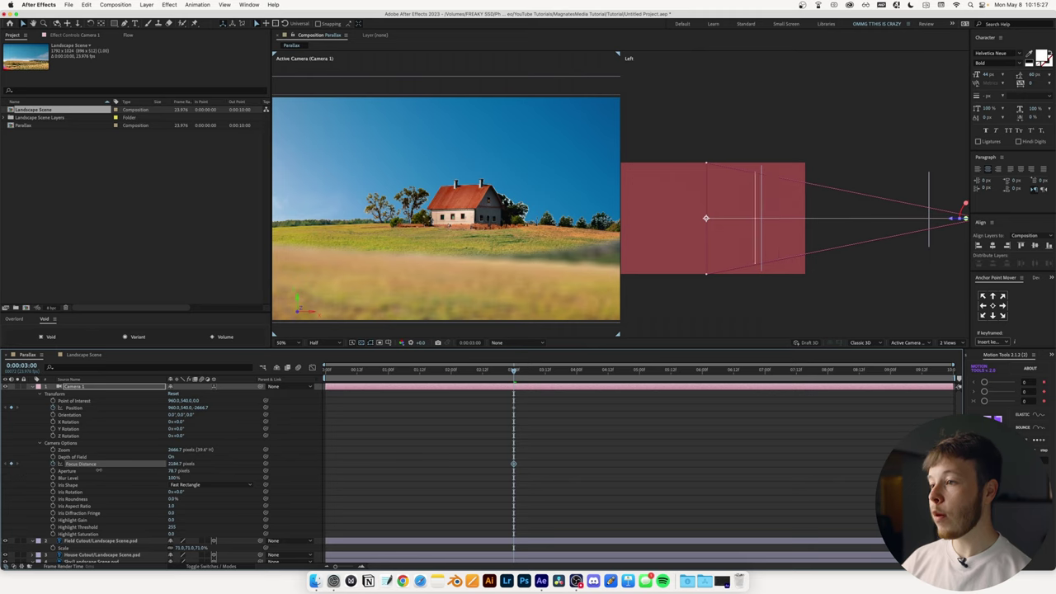
{"action": "left_click_drag", "start_coordinate": [98, 468], "coordinate": [80, 470]}
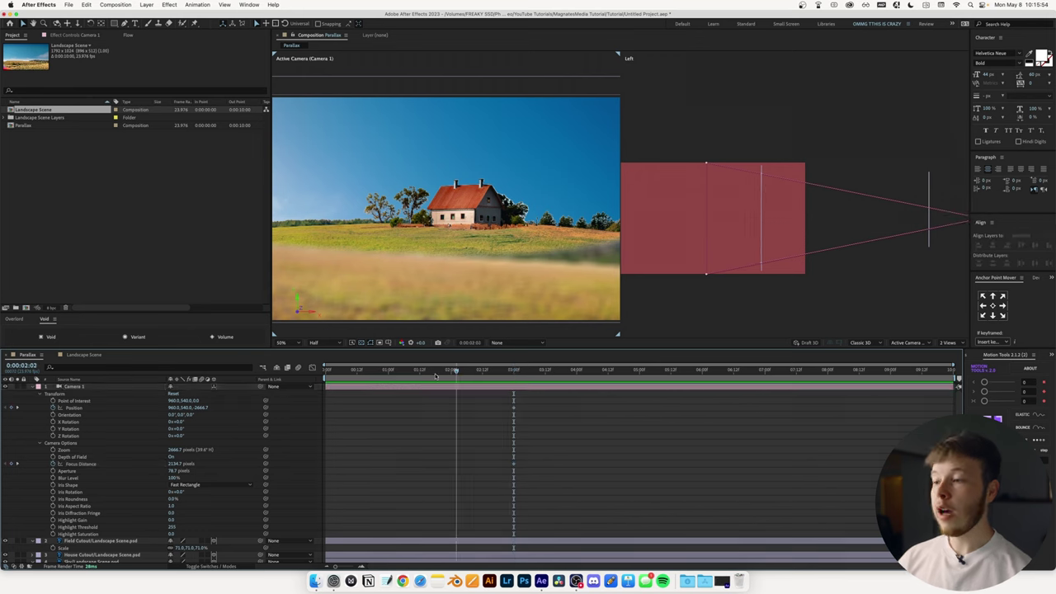
{"action": "left_click_drag", "start_coordinate": [454, 370], "coordinate": [136, 399]}
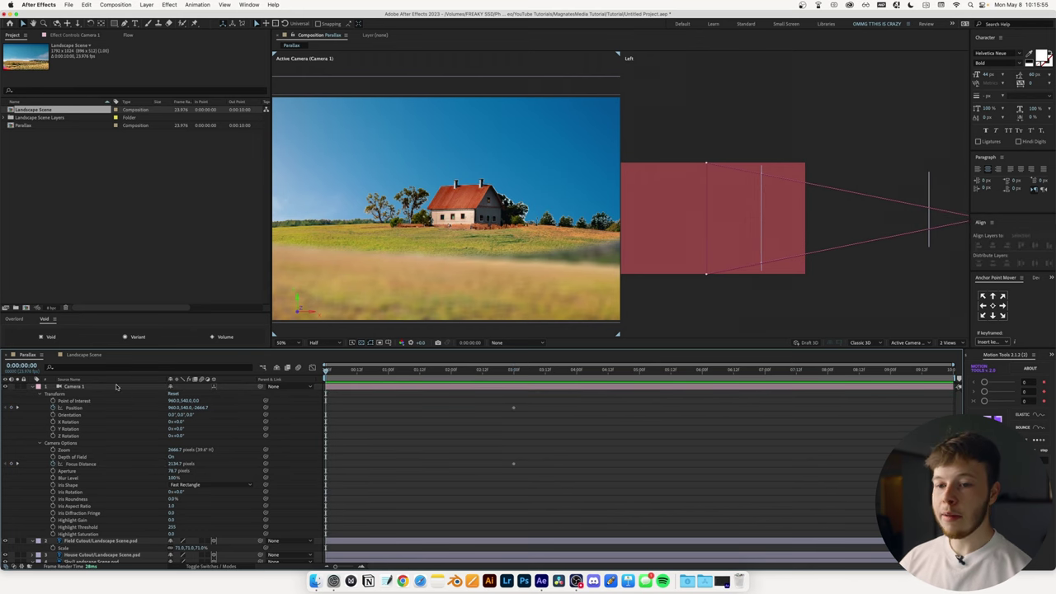
Step: At 0:00:00:00, move Camera 1 in to a Z position of -830.7 and focus on the house with Focus Distance 295.7 pixels
{"action": "left_click_drag", "start_coordinate": [199, 412], "coordinate": [268, 413]}
{"action": "left_click_drag", "start_coordinate": [812, 415], "coordinate": [822, 415]}
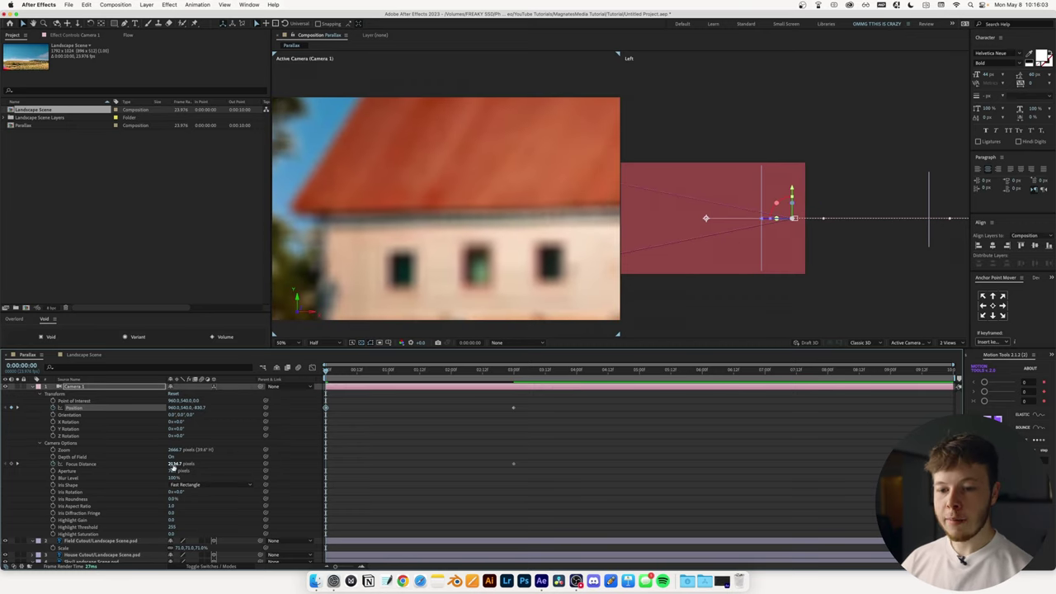
{"action": "left_click_drag", "start_coordinate": [176, 464], "coordinate": [238, 464]}
{"action": "left_click_drag", "start_coordinate": [768, 231], "coordinate": [829, 221]}
{"action": "key", "text": "v"}
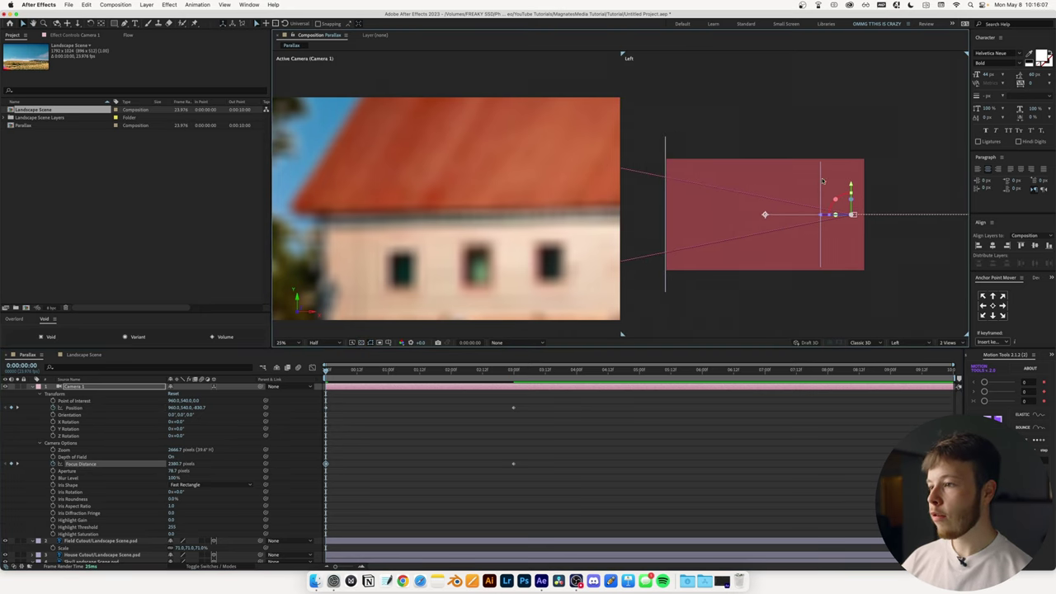
{"action": "left_click_drag", "start_coordinate": [176, 464], "coordinate": [95, 464]}
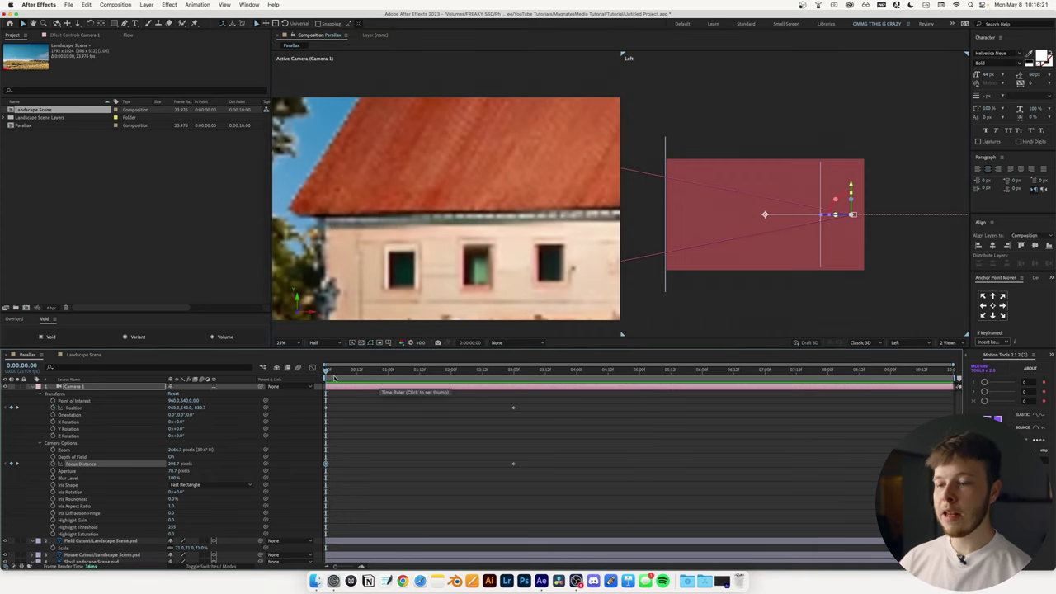
Step: Add Focus Distance keyframes at 0:00:00:20, 0:00:00:23 and 0:00:01:03, pulling focus off the house and back onto it at 977.2 pixels, and preview the move
{"action": "left_click_drag", "start_coordinate": [328, 375], "coordinate": [373, 381]}
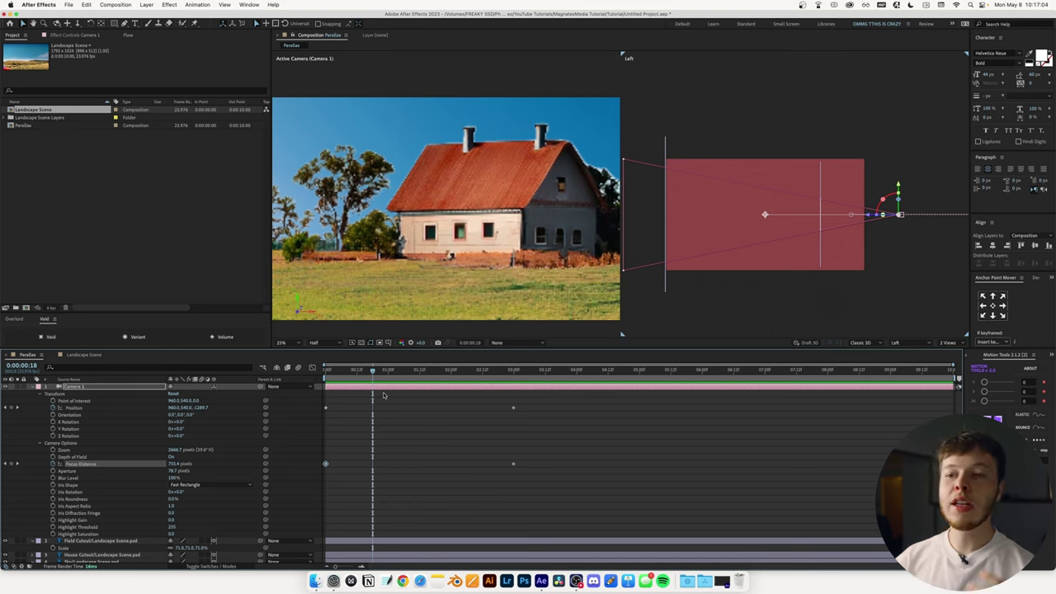
{"action": "left_click", "coordinate": [424, 406]}
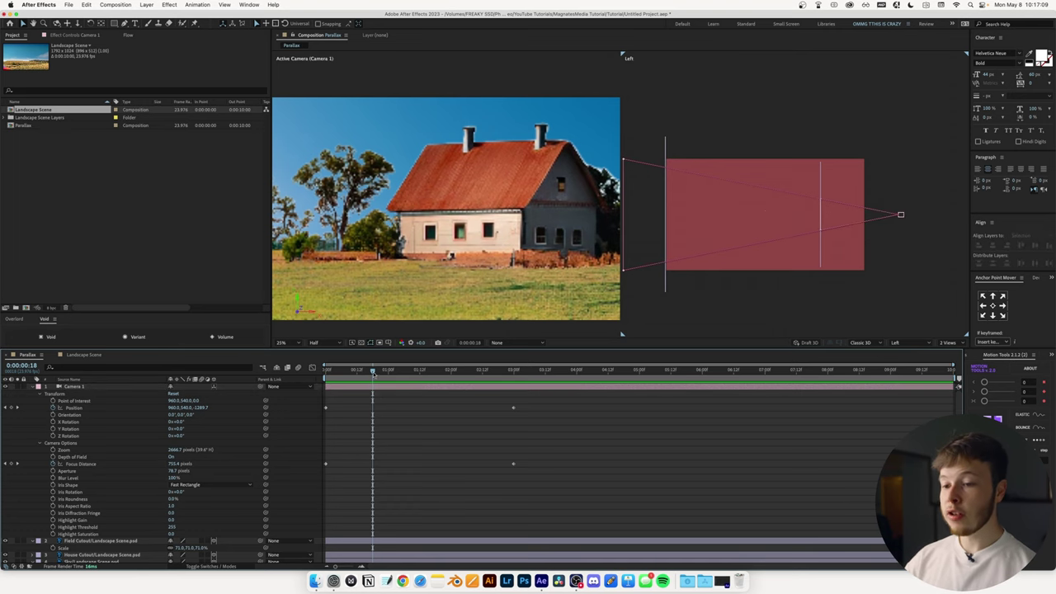
{"action": "left_click_drag", "start_coordinate": [374, 373], "coordinate": [378, 373]}
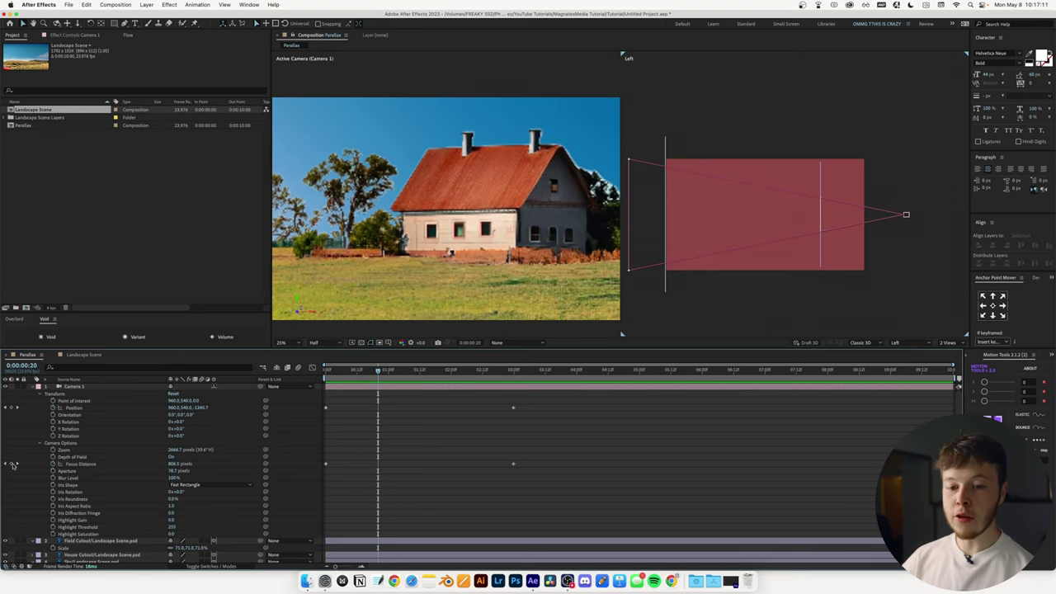
{"action": "left_click", "coordinate": [14, 464]}
{"action": "left_click_drag", "start_coordinate": [382, 376], "coordinate": [385, 373]}
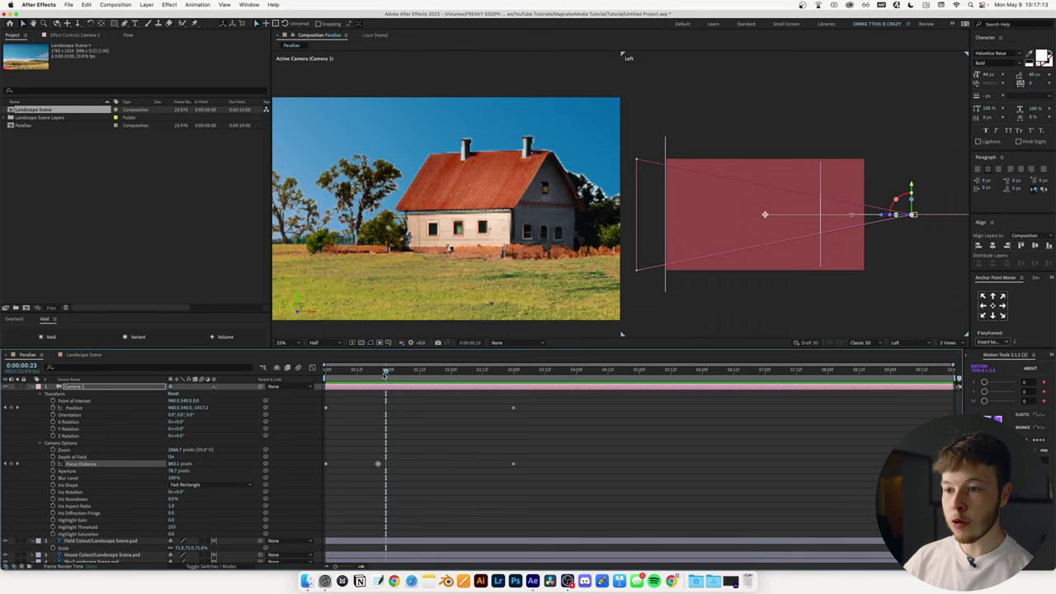
{"action": "left_click_drag", "start_coordinate": [180, 464], "coordinate": [134, 472]}
{"action": "left_click_drag", "start_coordinate": [392, 373], "coordinate": [396, 373]}
{"action": "left_click_drag", "start_coordinate": [171, 476], "coordinate": [256, 469]}
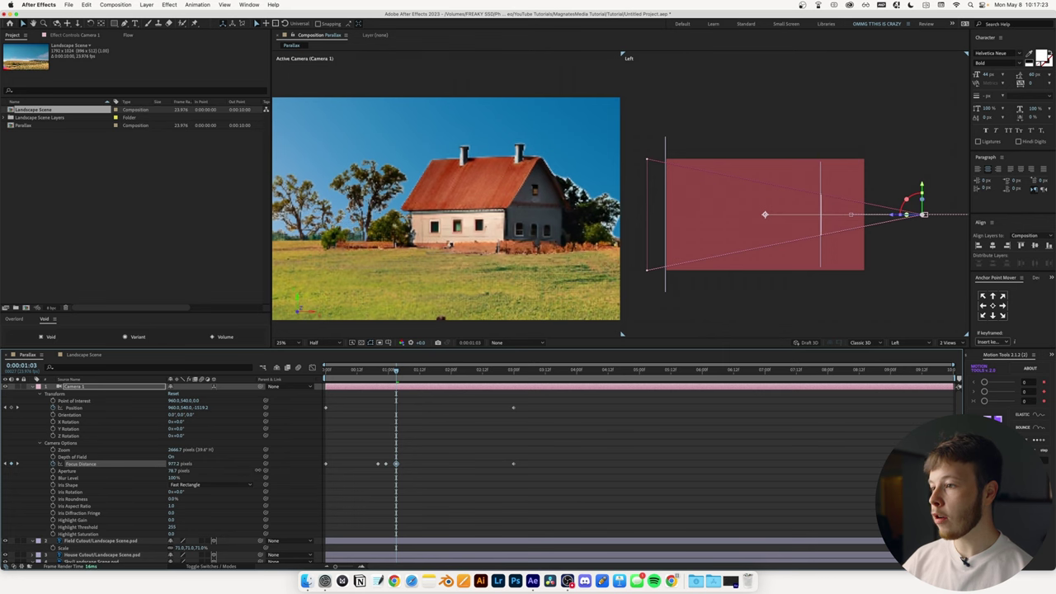
{"action": "key", "text": "space"}
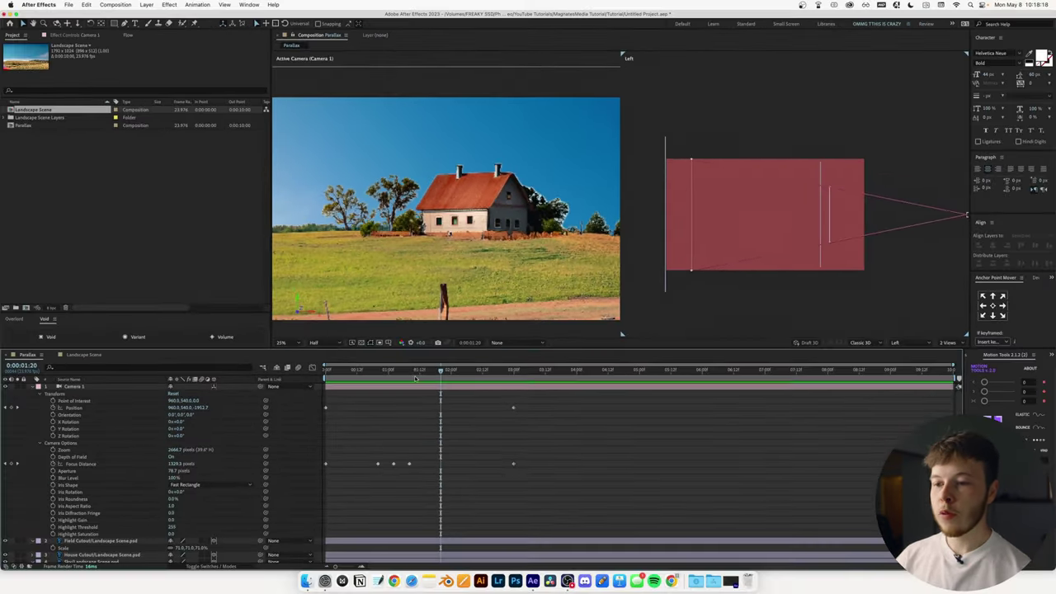
Step: Ease all Position and Focus Distance keyframes of Camera 1 with the Flow curve 0.88, 0.14, 0.12, 0.86
{"action": "left_click_drag", "start_coordinate": [549, 483], "coordinate": [324, 391]}
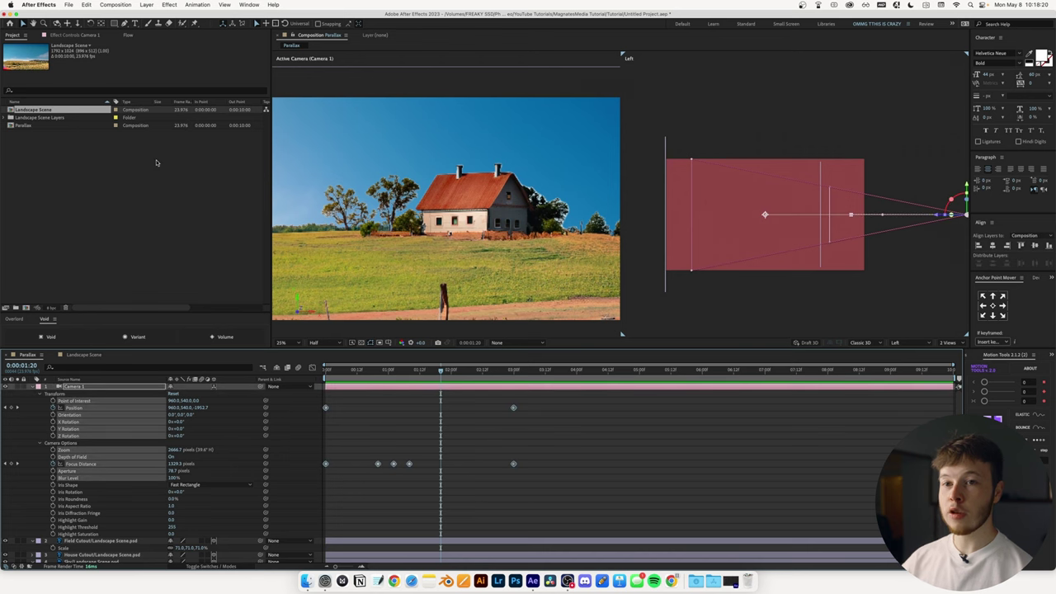
{"action": "left_click", "coordinate": [126, 36]}
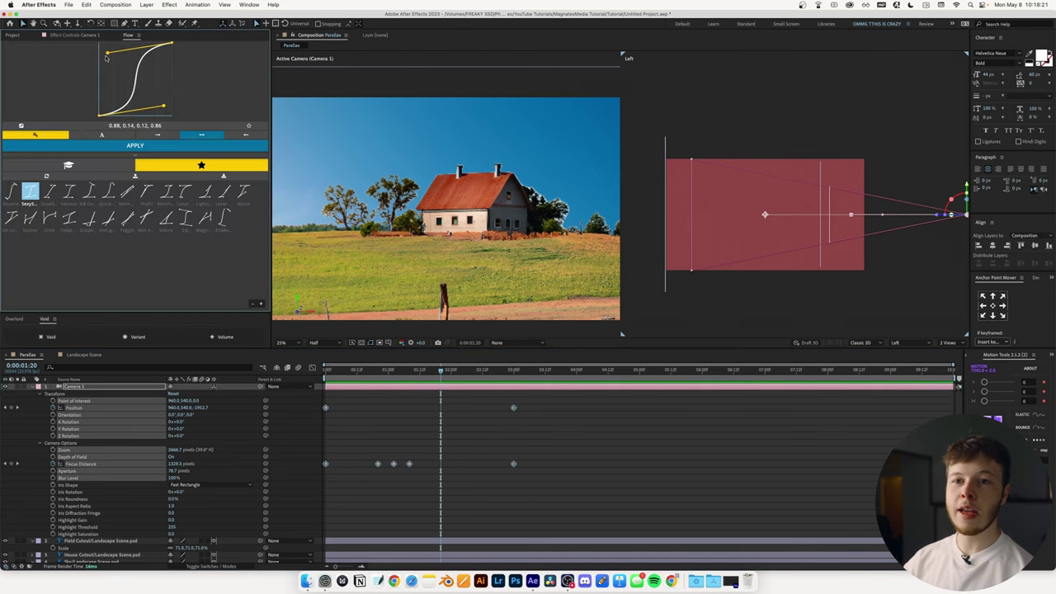
{"action": "left_click", "coordinate": [83, 150]}
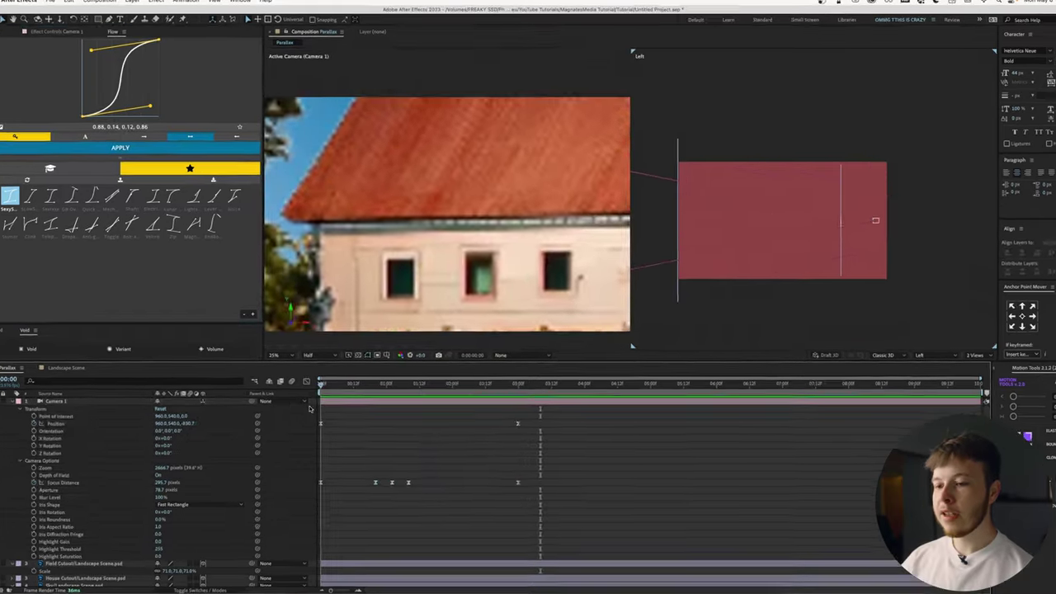
Step: Scrub through the eased camera move and play it back from the start to check the parallax and focus changes
{"action": "left_click_drag", "start_coordinate": [317, 395], "coordinate": [507, 397]}
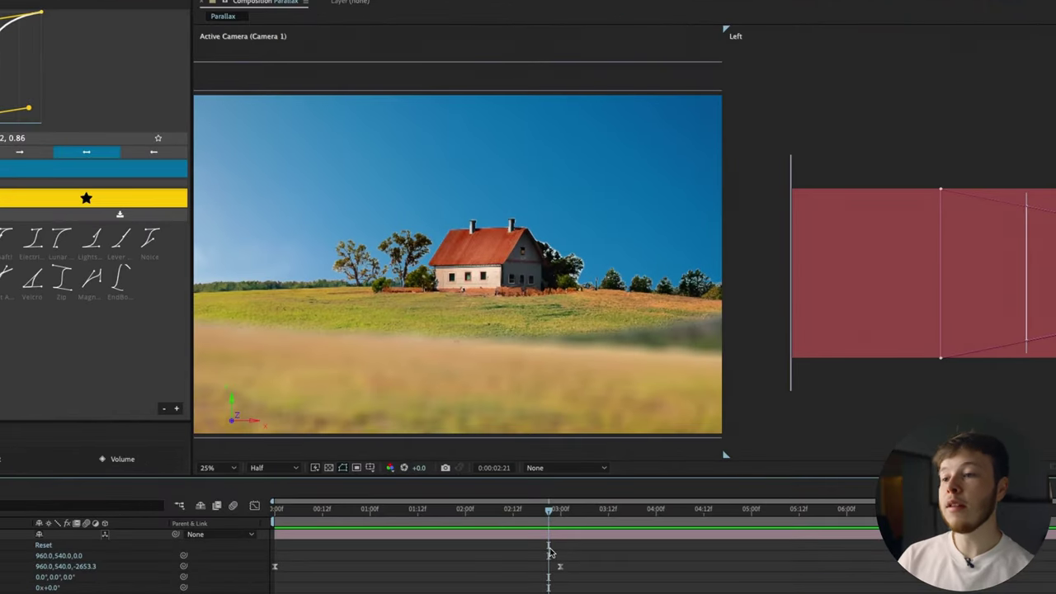
{"action": "key", "text": "Home"}
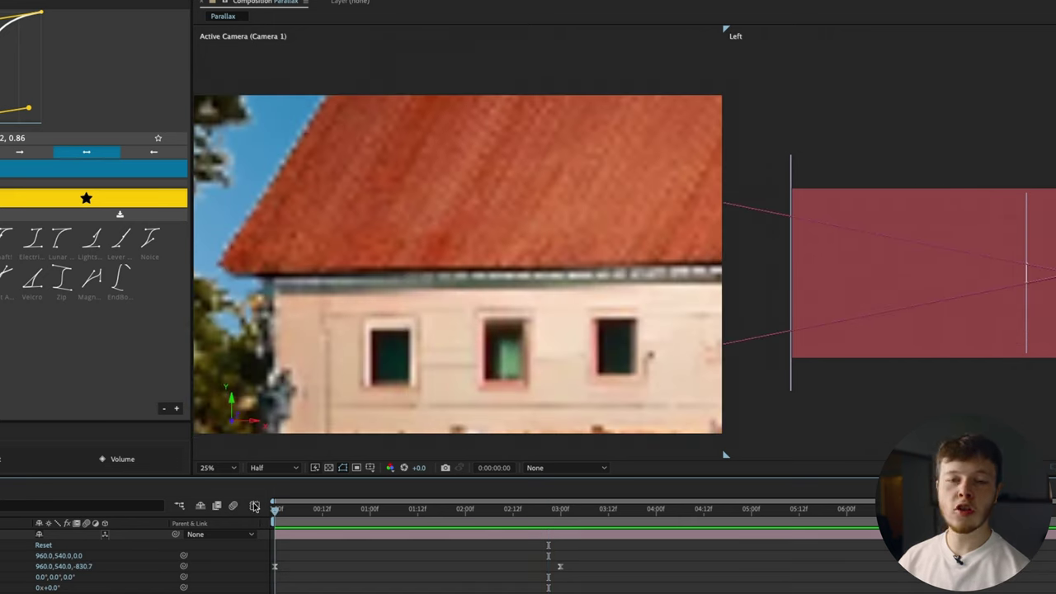
{"action": "key", "text": "space"}
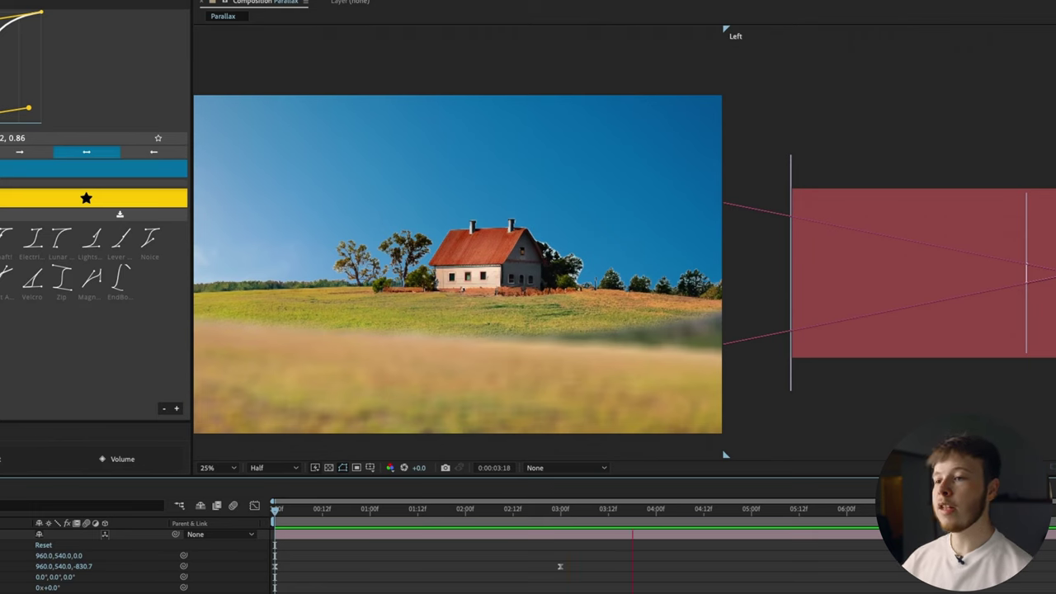
{"action": "key", "text": "space"}
{"action": "key", "text": "space"}
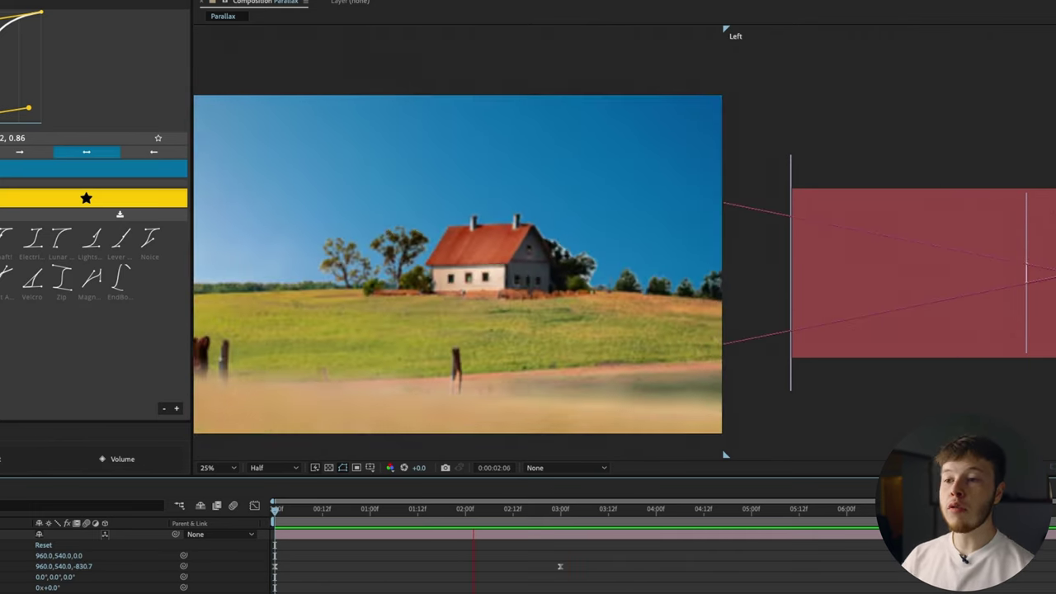
{"action": "key", "text": "space"}
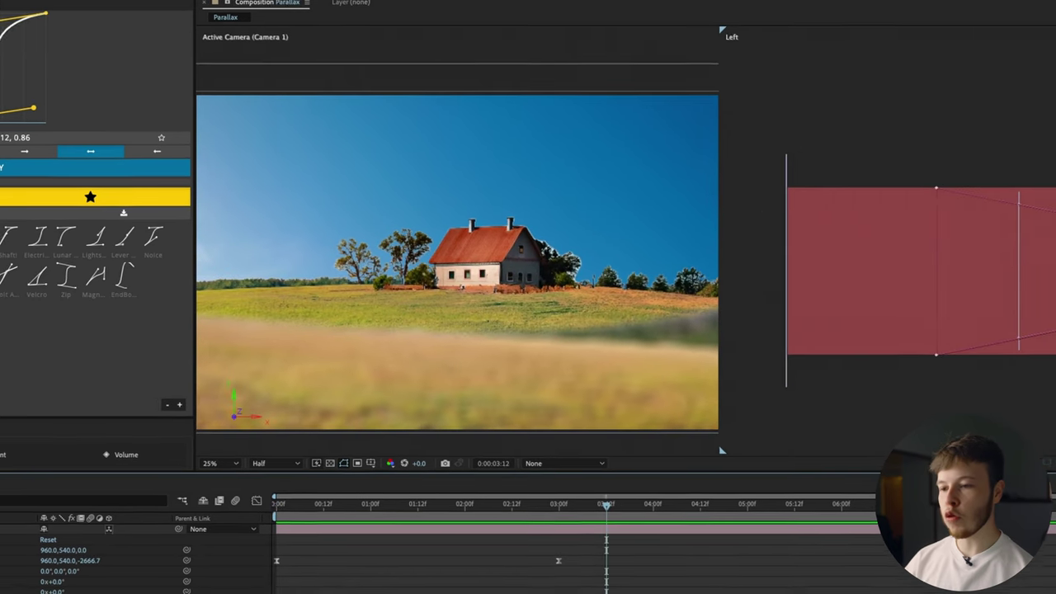
Step: At 0:00:02:10, pull Camera 1 back to a Z position of -2841.9 and shift its Focus Distance onto the foreground field
{"action": "left_click", "coordinate": [505, 511]}
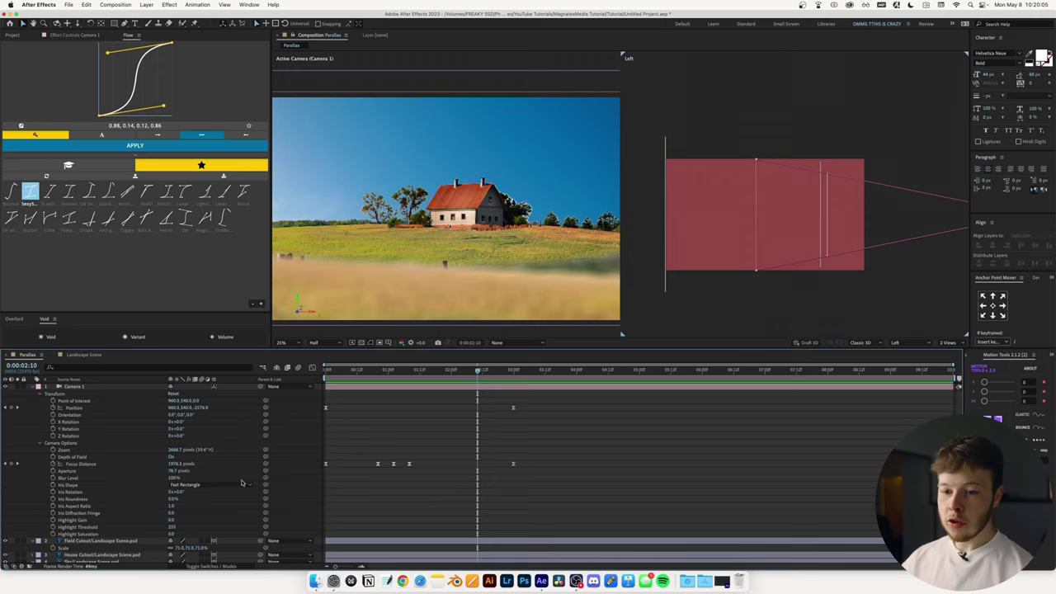
{"action": "left_click_drag", "start_coordinate": [200, 407], "coordinate": [86, 410]}
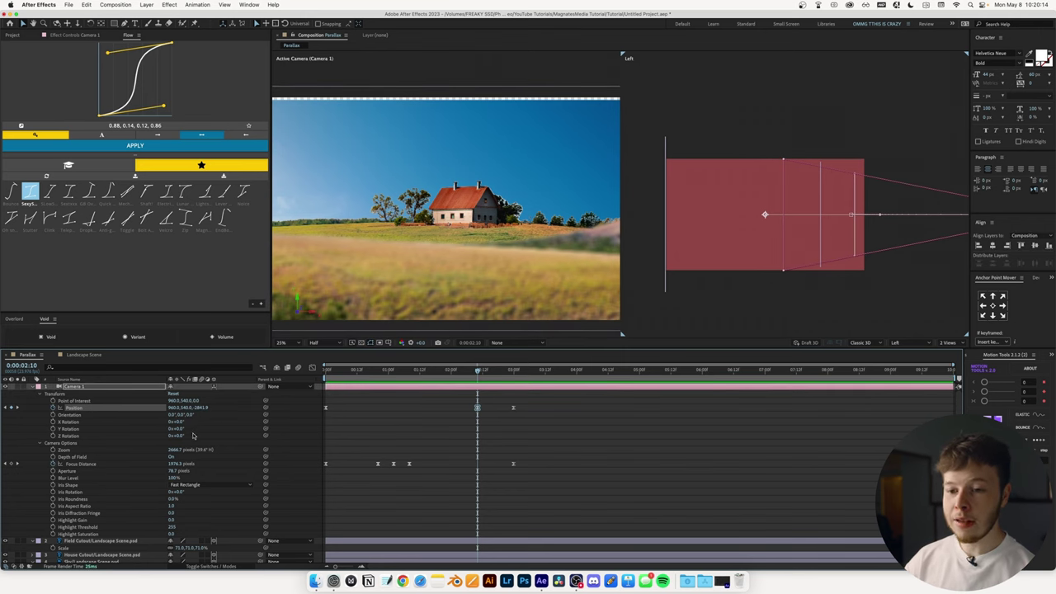
{"action": "left_click_drag", "start_coordinate": [175, 464], "coordinate": [17, 471]}
{"action": "scroll", "coordinate": [961, 194], "scroll_direction": "down", "scroll_amount": 1}
{"action": "left_click_drag", "start_coordinate": [915, 209], "coordinate": [834, 229]}
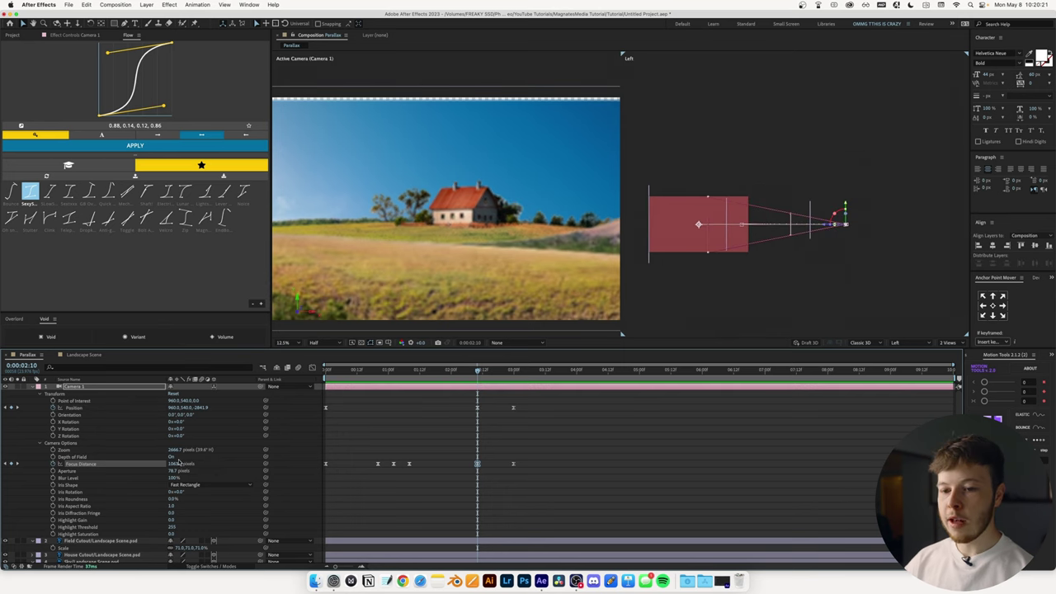
{"action": "left_click_drag", "start_coordinate": [178, 464], "coordinate": [33, 477]}
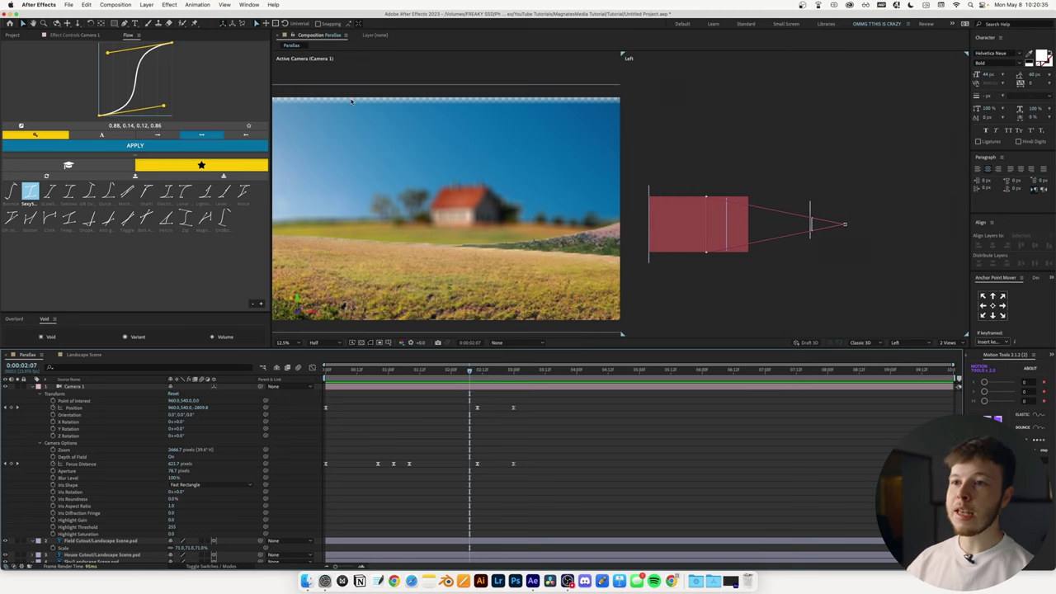
Step: Scale the Sky layer up to 162% to cover the gap along the frame's upper edge, and check it at 0:00:02:17
{"action": "scroll", "coordinate": [124, 516], "scroll_direction": "down", "scroll_amount": 1}
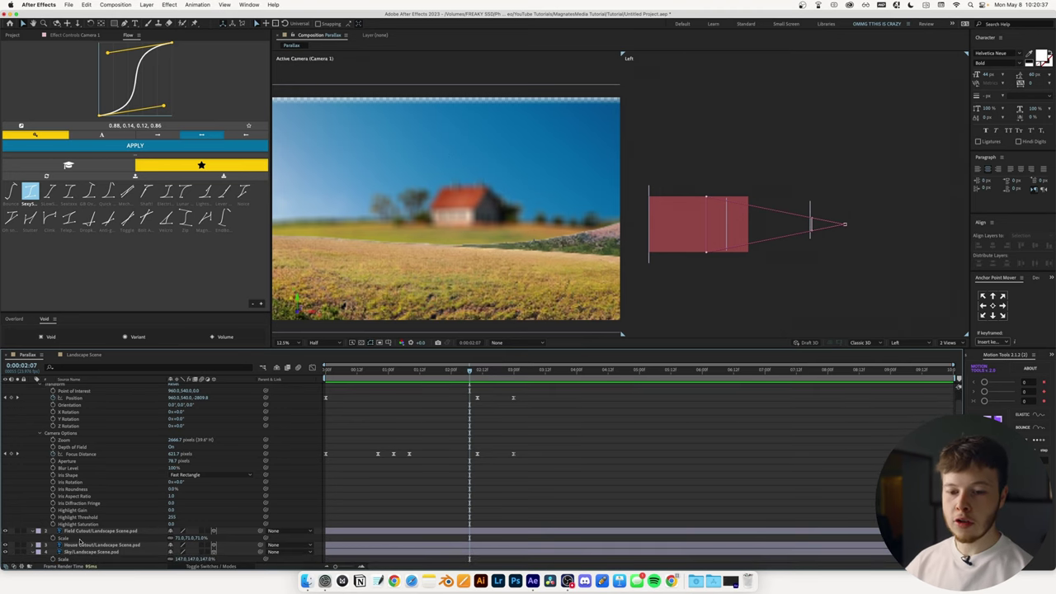
{"action": "left_click", "coordinate": [178, 553]}
{"action": "scroll", "coordinate": [180, 558], "scroll_direction": "down", "scroll_amount": 1}
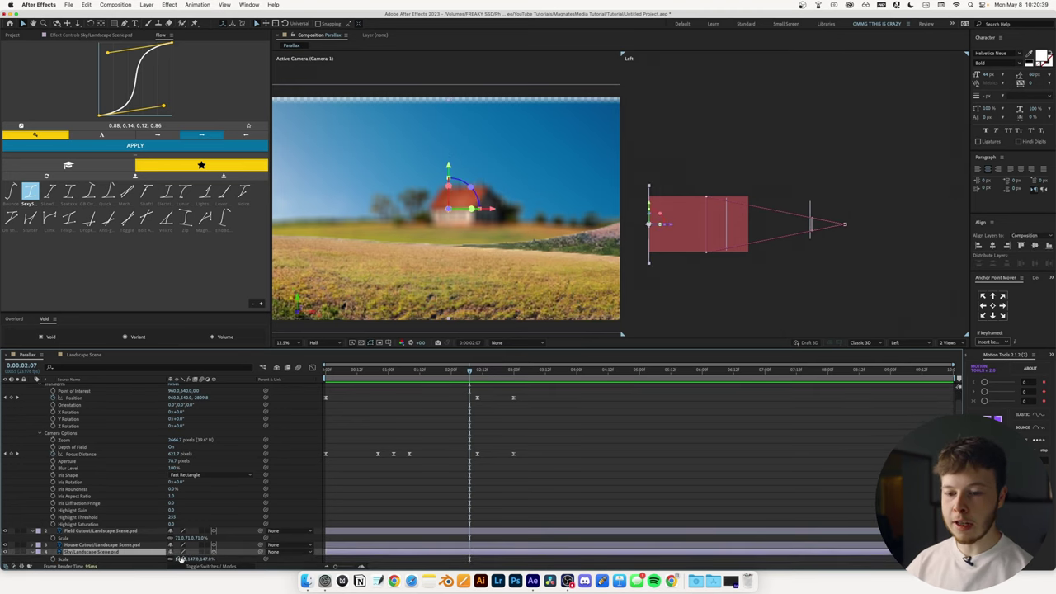
{"action": "left_click", "coordinate": [495, 376]}
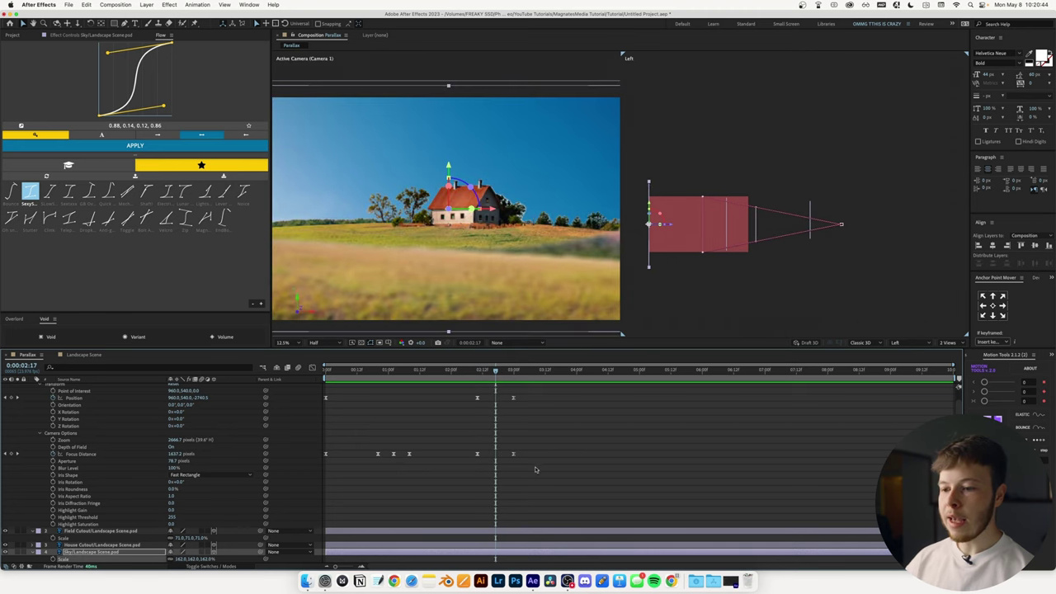
Step: Move the 0:00:02:10 camera keyframes to 0:00:02:07 and the final Position and Focus Distance keyframes to about 0:00:03:06
{"action": "left_click_drag", "start_coordinate": [489, 468], "coordinate": [537, 399]}
{"action": "left_click_drag", "start_coordinate": [568, 482], "coordinate": [468, 399]}
{"action": "key", "text": "shift+Page_Down"}
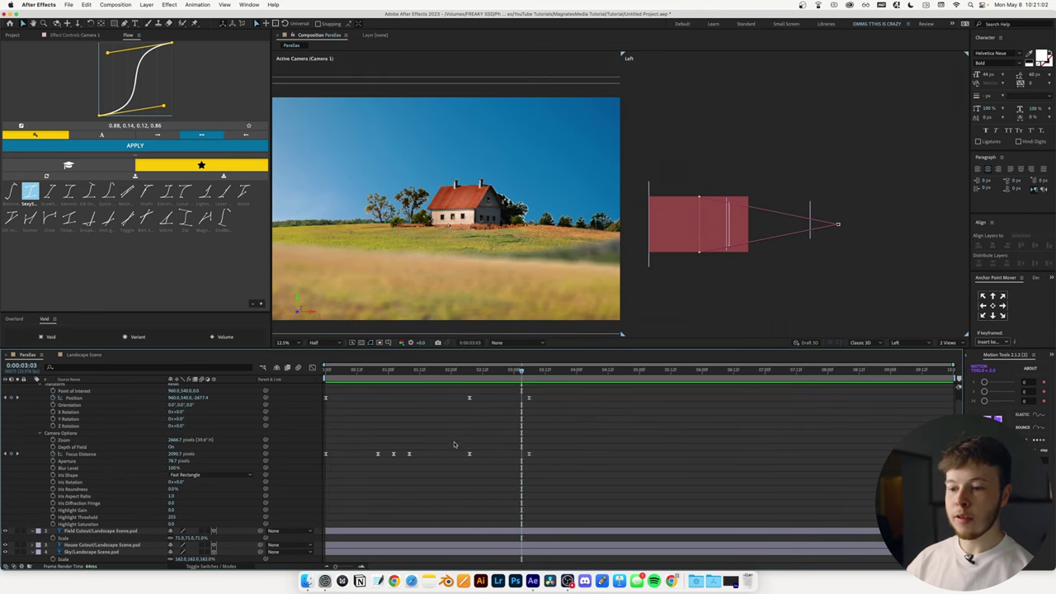
Step: Reshape the Focus Distance speed curve around the 0:00:02:07 keyframe in the Graph Editor for a smoother focus pull, and preview it
{"action": "left_click_drag", "start_coordinate": [479, 464], "coordinate": [401, 446]}
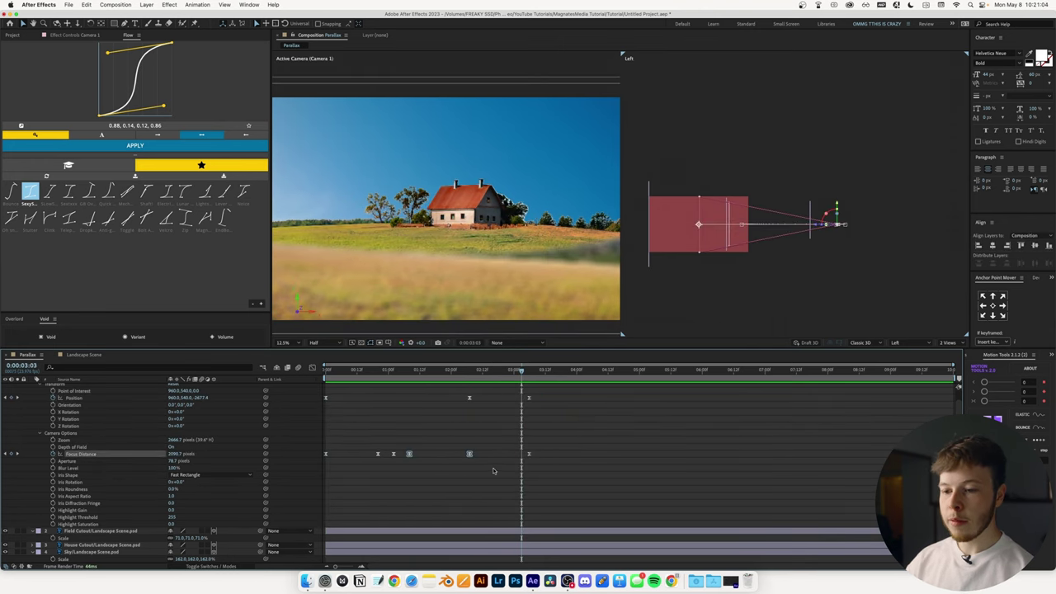
{"action": "left_click_drag", "start_coordinate": [494, 471], "coordinate": [444, 445]}
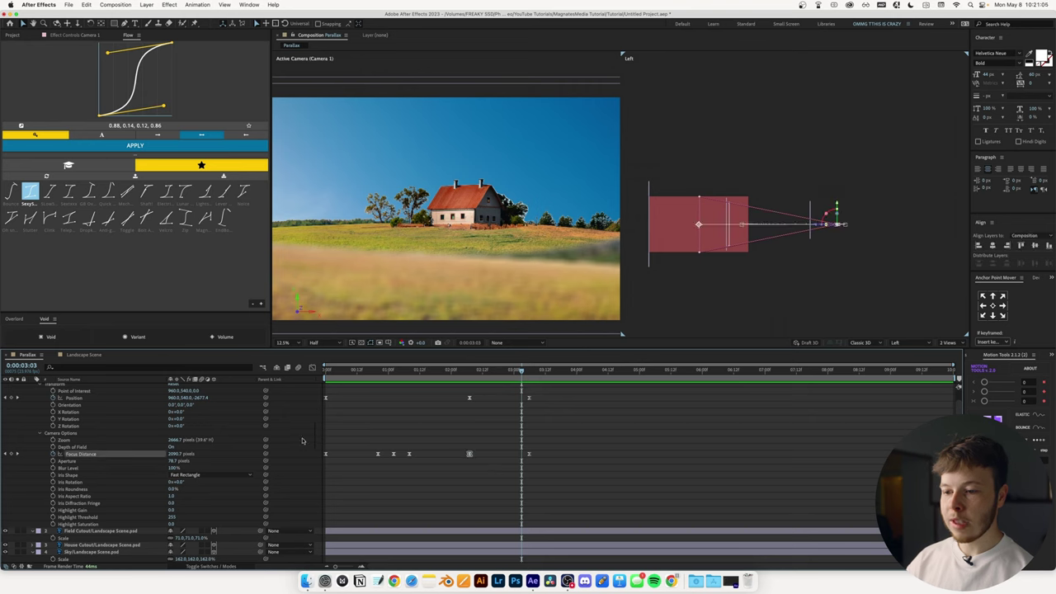
{"action": "left_click", "coordinate": [313, 368]}
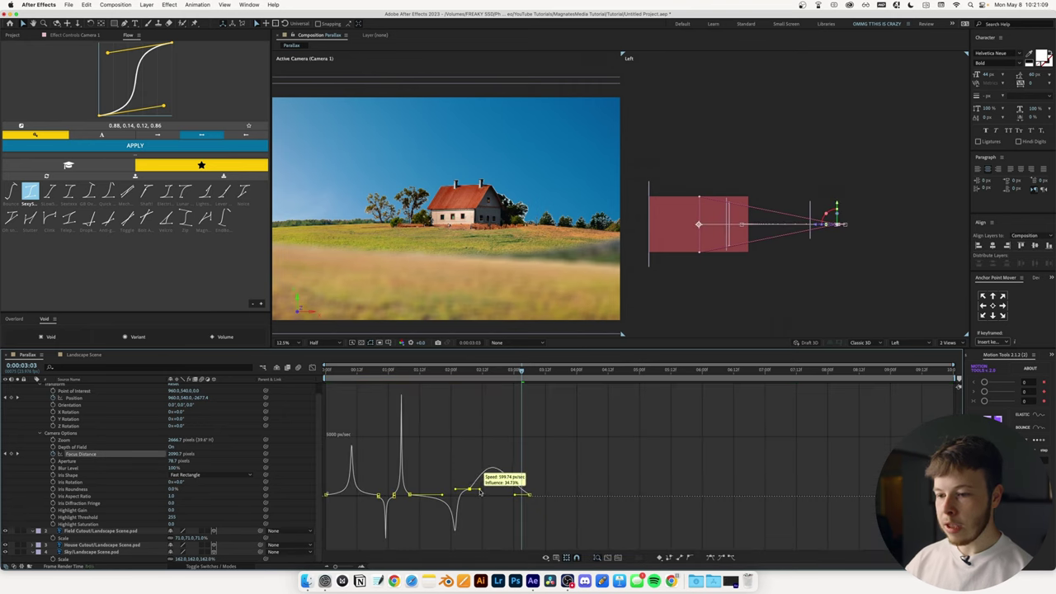
{"action": "left_click_drag", "start_coordinate": [479, 491], "coordinate": [483, 490]}
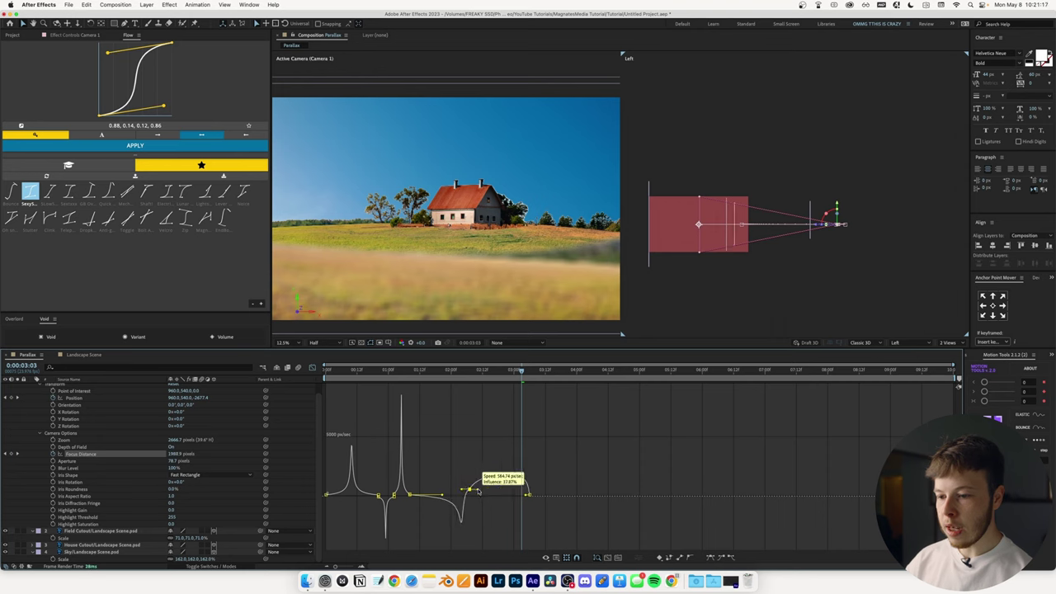
{"action": "left_click_drag", "start_coordinate": [481, 490], "coordinate": [479, 490]}
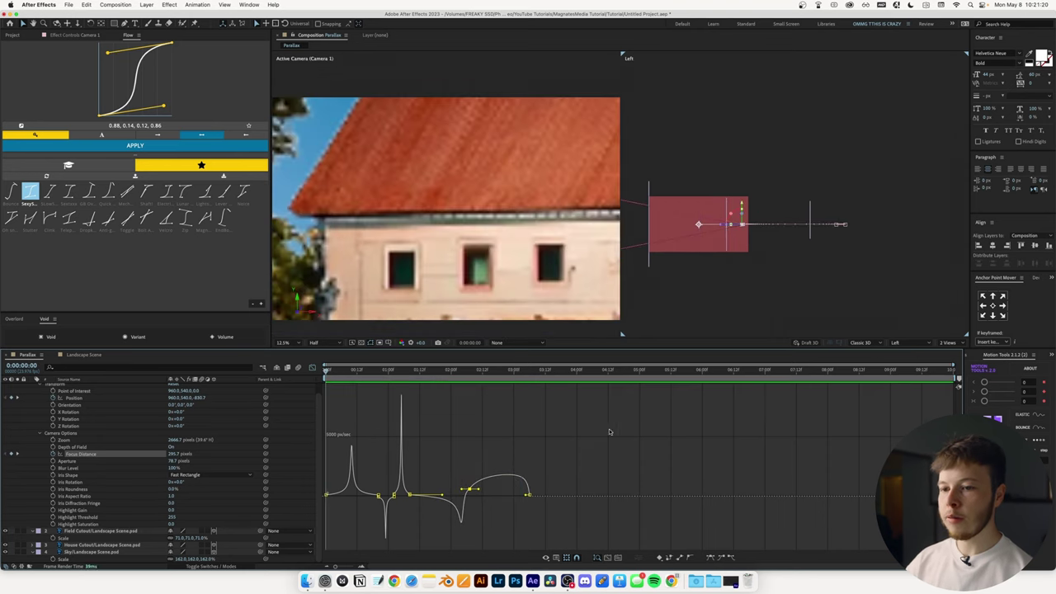
{"action": "key", "text": "space"}
{"action": "left_click", "coordinate": [313, 368]}
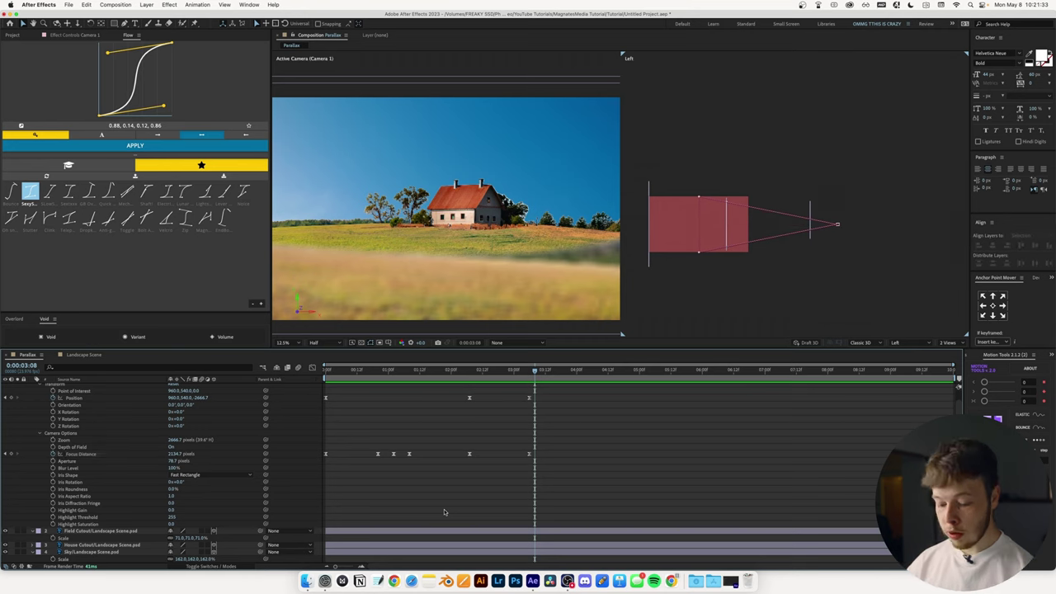
Step: Reduce Camera 1 to its keyframed properties, add a text layer reading "like" beside the farmhouse and enlarge its font size
{"action": "key", "text": "u"}
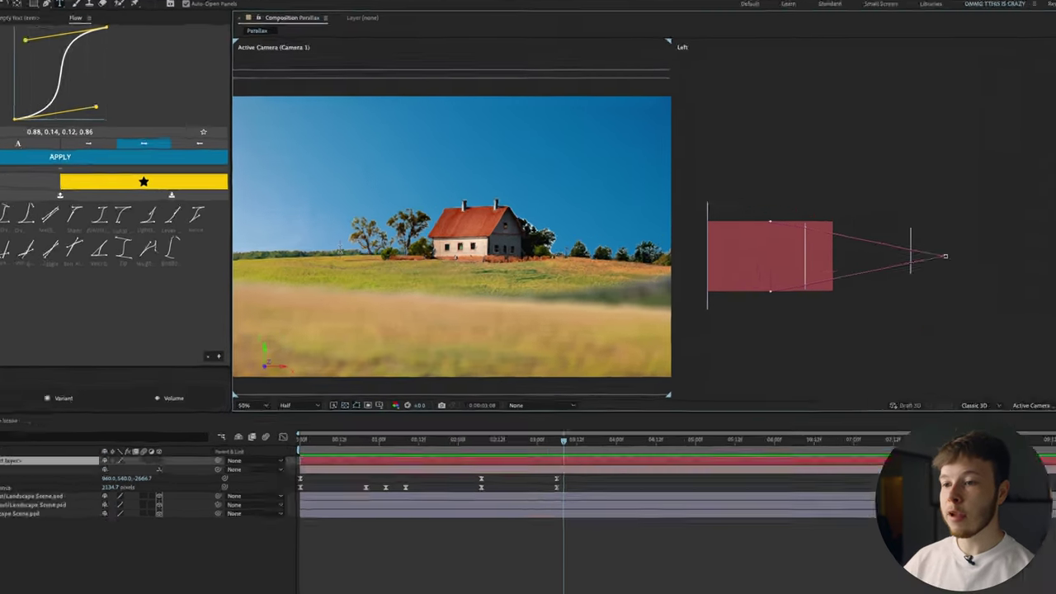
{"action": "type", "text": "like"}
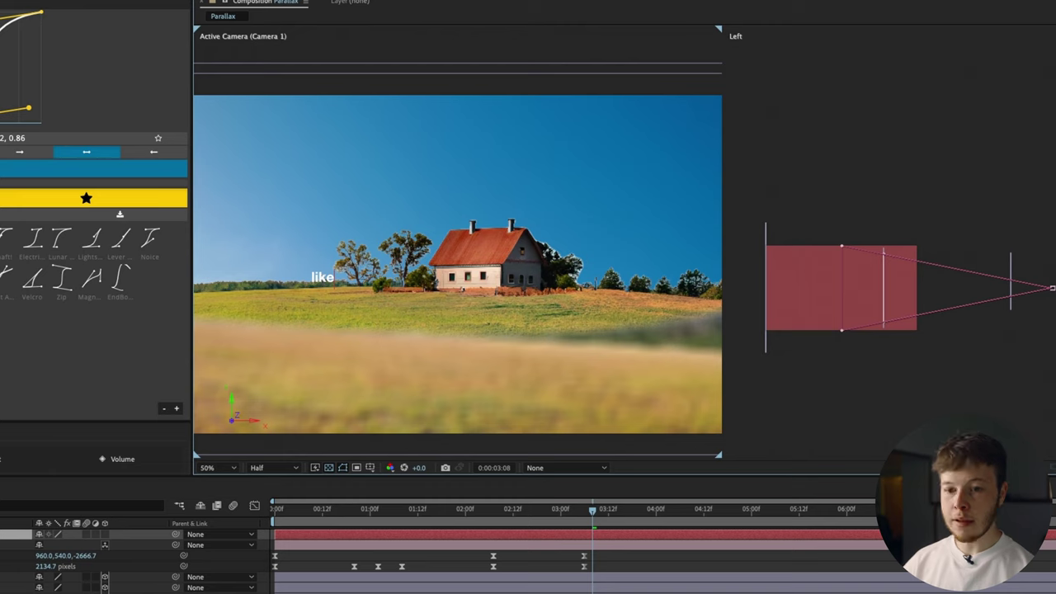
{"action": "key", "text": "Escape"}
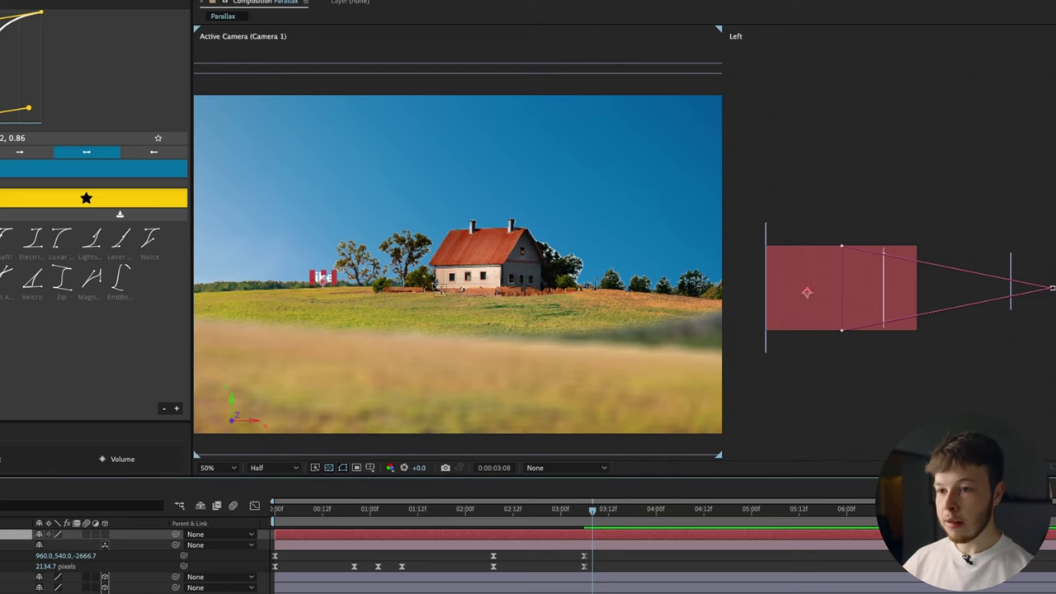
{"action": "key", "text": "super+shift+period"}
{"action": "key", "text": "super+shift+period"}
{"action": "key", "text": "super+shift+period"}
{"action": "key", "text": "super+shift+period"}
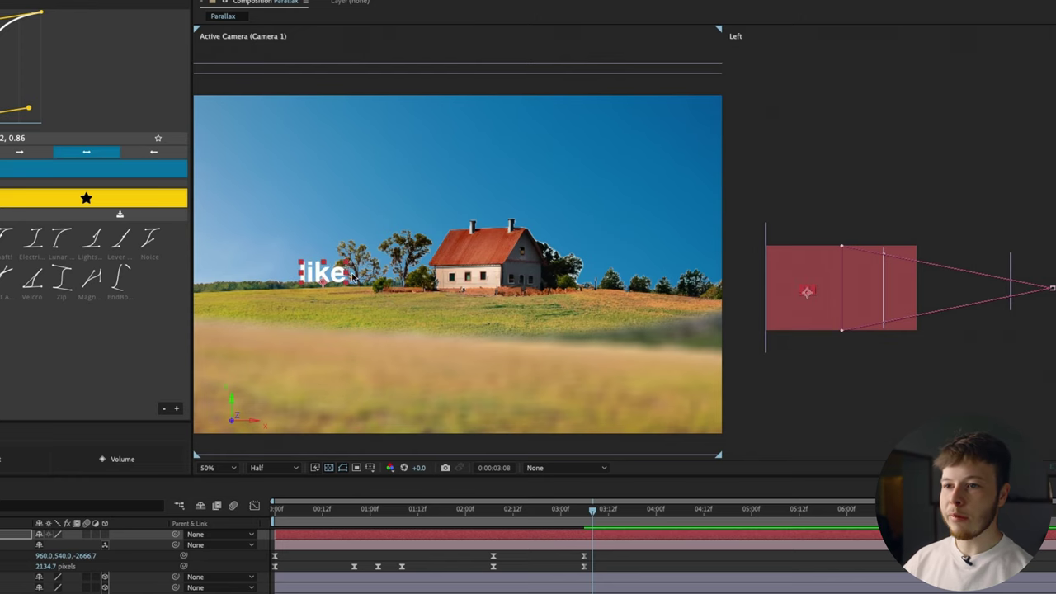
Step: Duplicate the "like" text layer, place the copy lower beside the farmhouse on the field, and change its text to "subscribe"
{"action": "left_click_drag", "start_coordinate": [353, 276], "coordinate": [607, 318]}
{"action": "key", "text": "ctrl+d"}
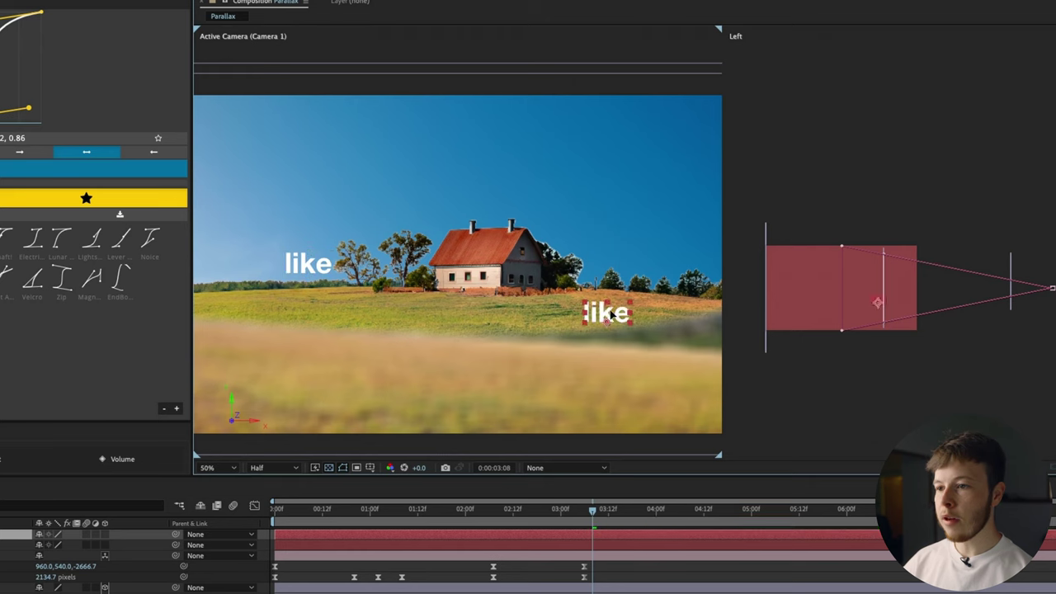
{"action": "double_click", "coordinate": [611, 314]}
{"action": "type", "text": "subscriub"}
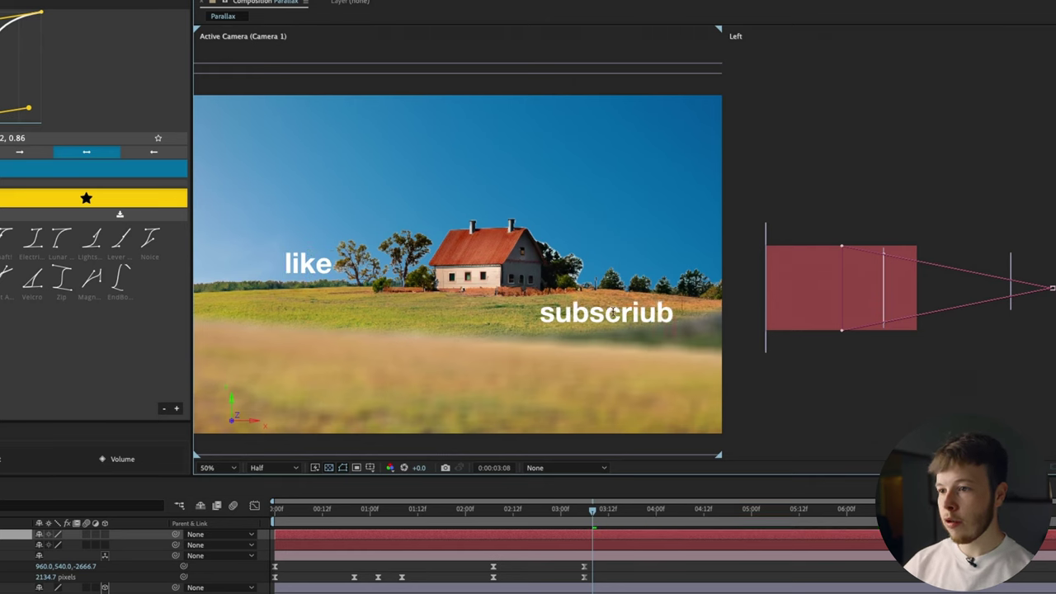
{"action": "key", "text": "BackSpace"}
{"action": "key", "text": "BackSpace"}
{"action": "type", "text": "be"}
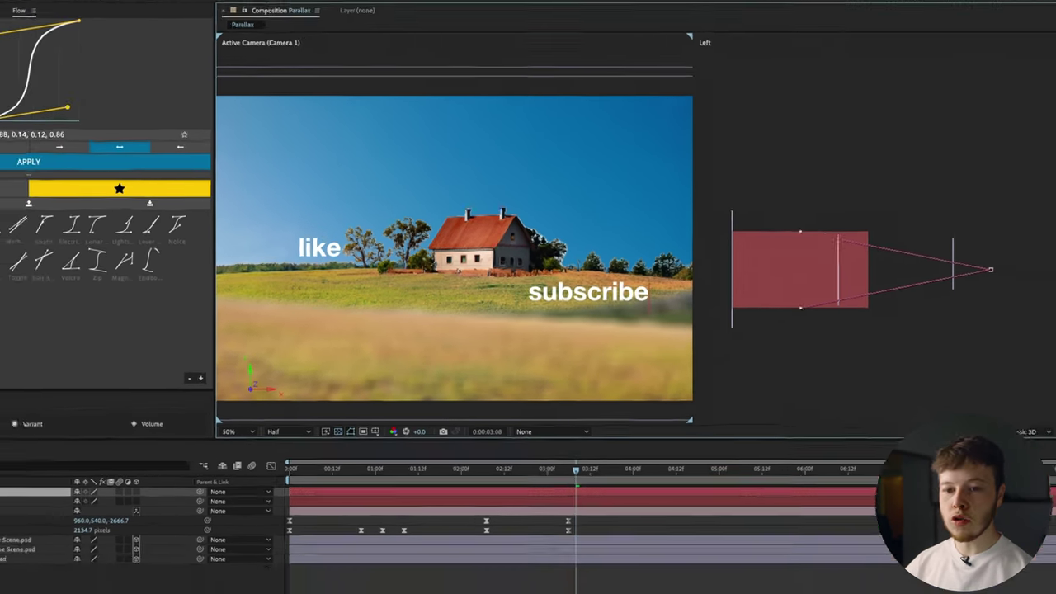
{"action": "left_click", "coordinate": [74, 386]}
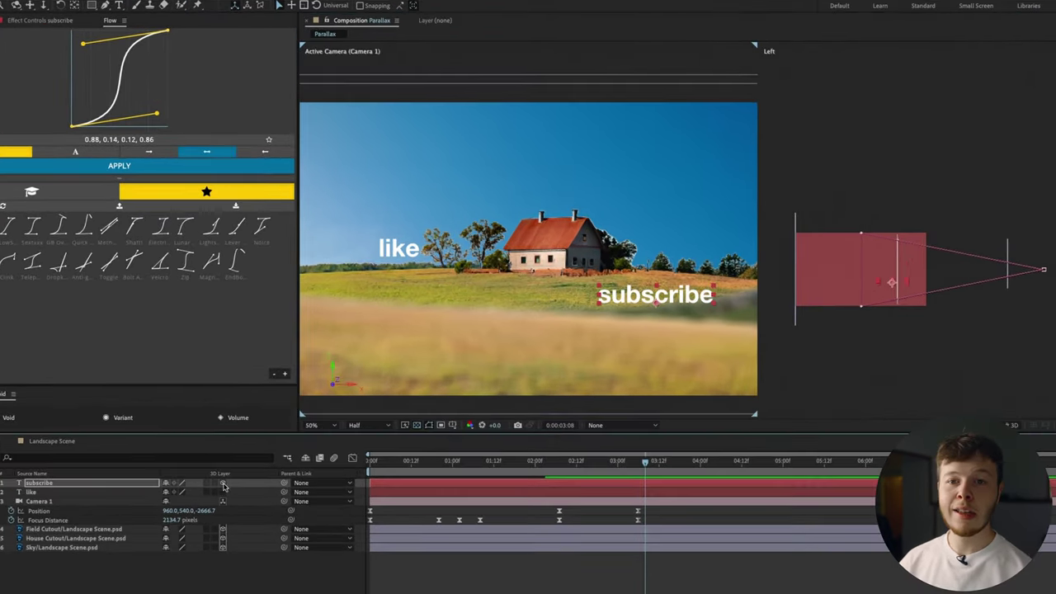
Step: Make the text layers 3D, then move "like" to the house layer's depth and sideways so the trees partly cover it
{"action": "left_click", "coordinate": [214, 387]}
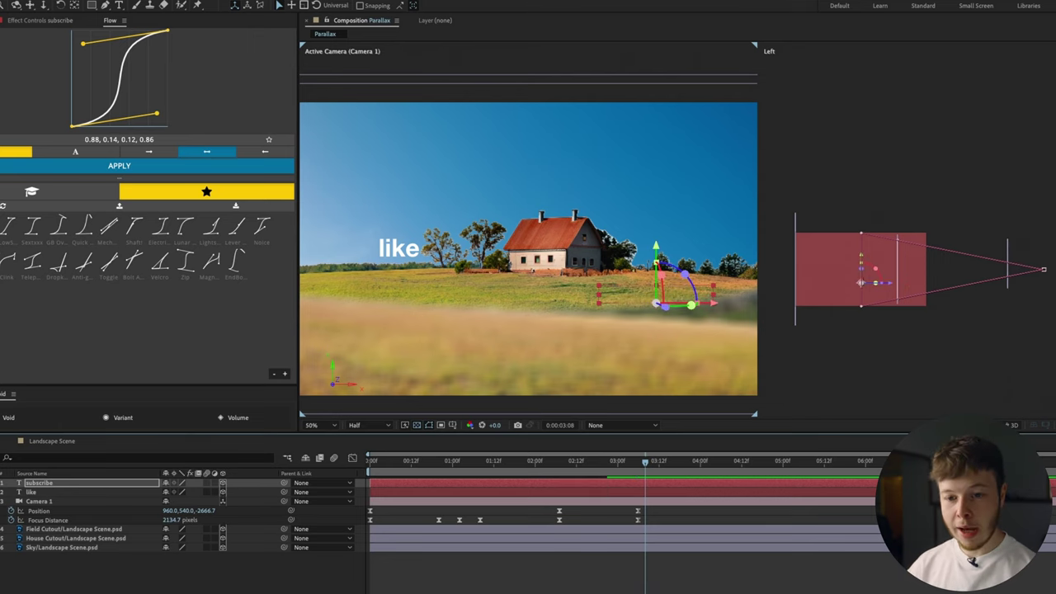
{"action": "left_click", "coordinate": [40, 492]}
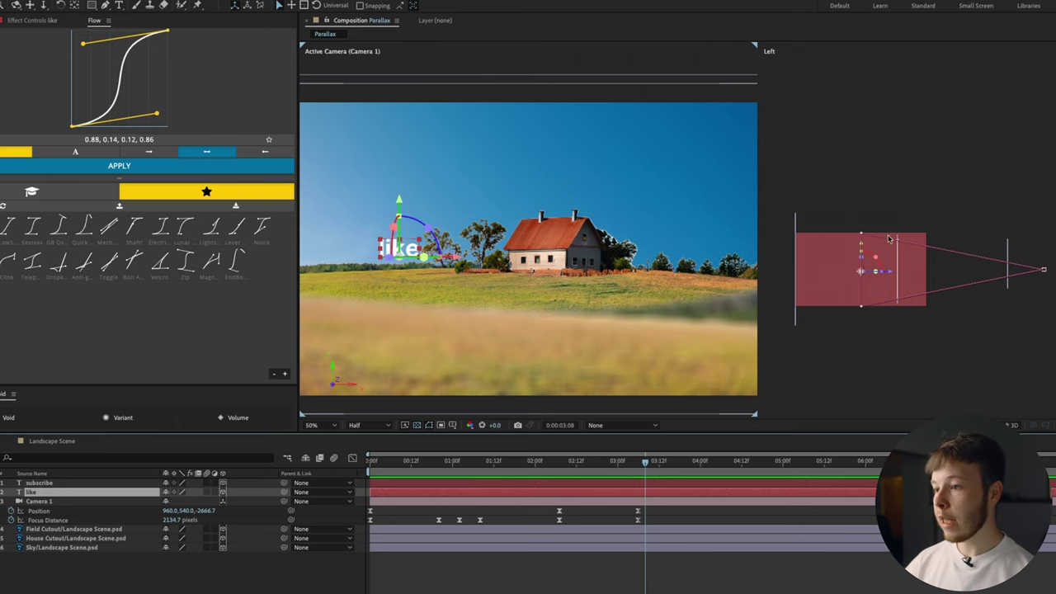
{"action": "left_click_drag", "start_coordinate": [892, 274], "coordinate": [933, 282]}
{"action": "left_click_drag", "start_coordinate": [418, 259], "coordinate": [464, 259]}
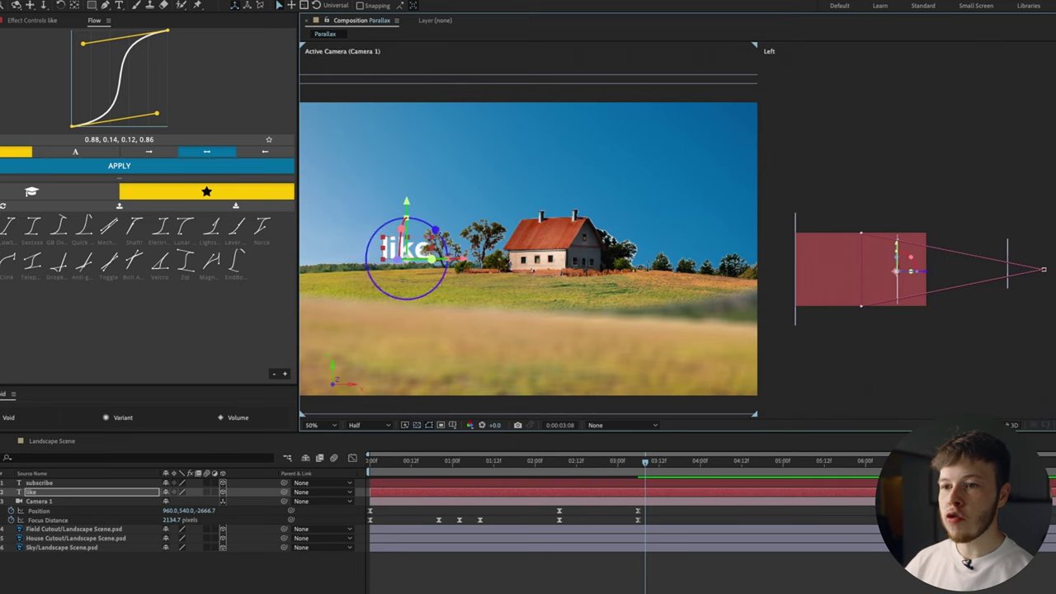
Step: Bring the "subscribe" text forward in depth to just behind the field layer and reposition it within the camera view
{"action": "left_click", "coordinate": [42, 483]}
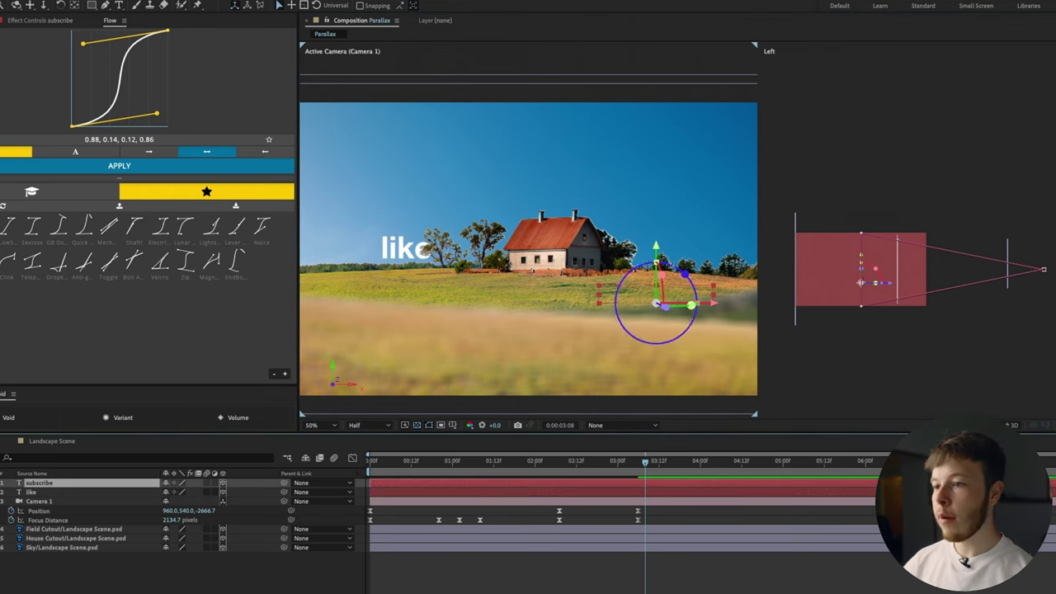
{"action": "left_click_drag", "start_coordinate": [657, 247], "coordinate": [657, 230]}
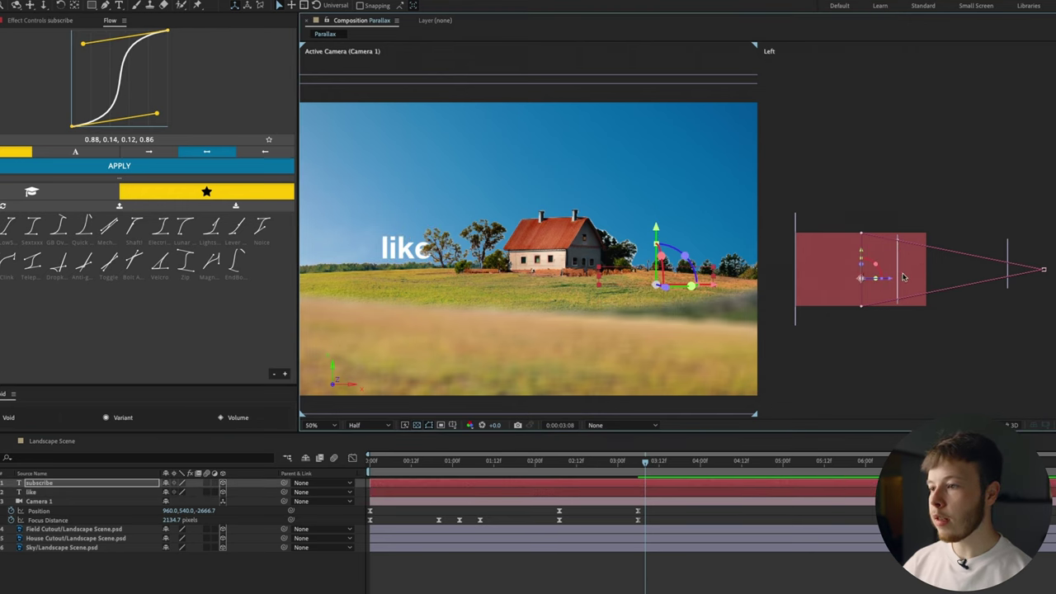
{"action": "left_click_drag", "start_coordinate": [904, 277], "coordinate": [1038, 280]}
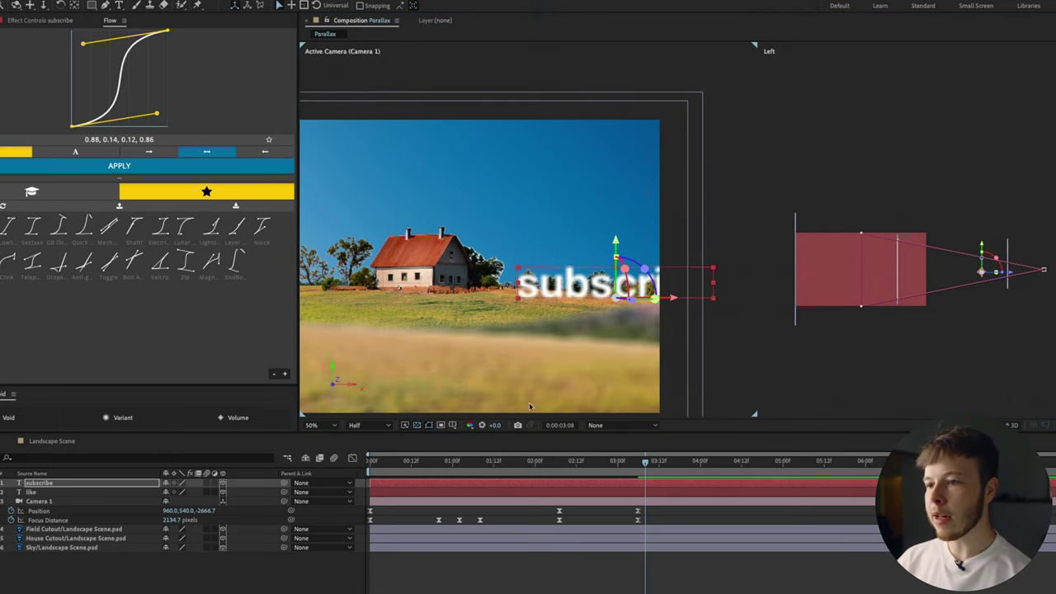
{"action": "left_click_drag", "start_coordinate": [601, 315], "coordinate": [704, 270]}
{"action": "left_click_drag", "start_coordinate": [744, 255], "coordinate": [651, 255]}
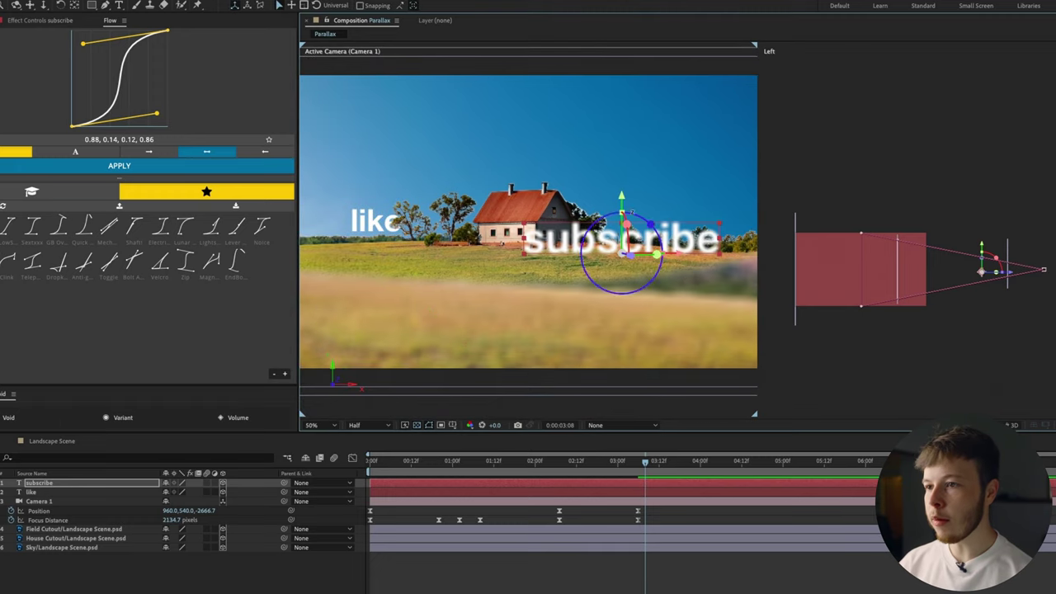
{"action": "left_click_drag", "start_coordinate": [623, 196], "coordinate": [620, 234]}
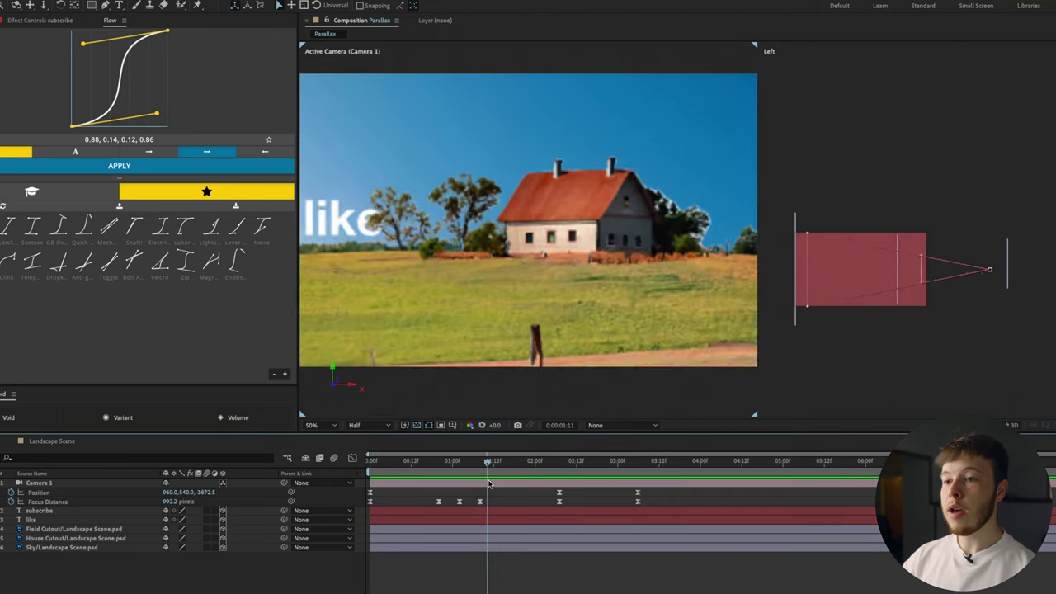
Step: Scrub through the camera move and bring the "subscribe" text further forward, close to the field layer's depth
{"action": "left_click_drag", "start_coordinate": [488, 483], "coordinate": [493, 483]}
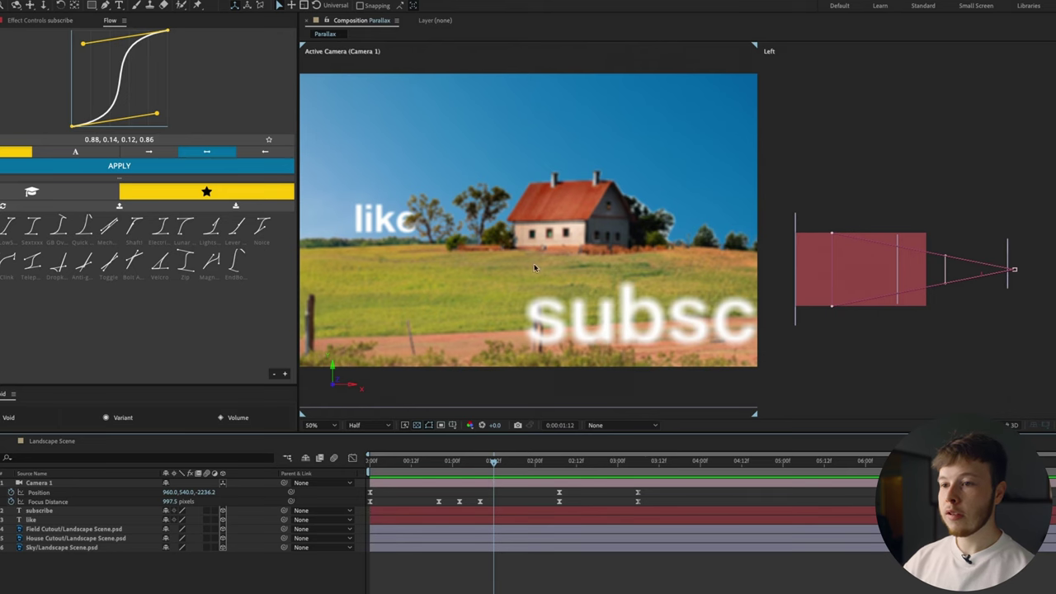
{"action": "left_click", "coordinate": [481, 462]}
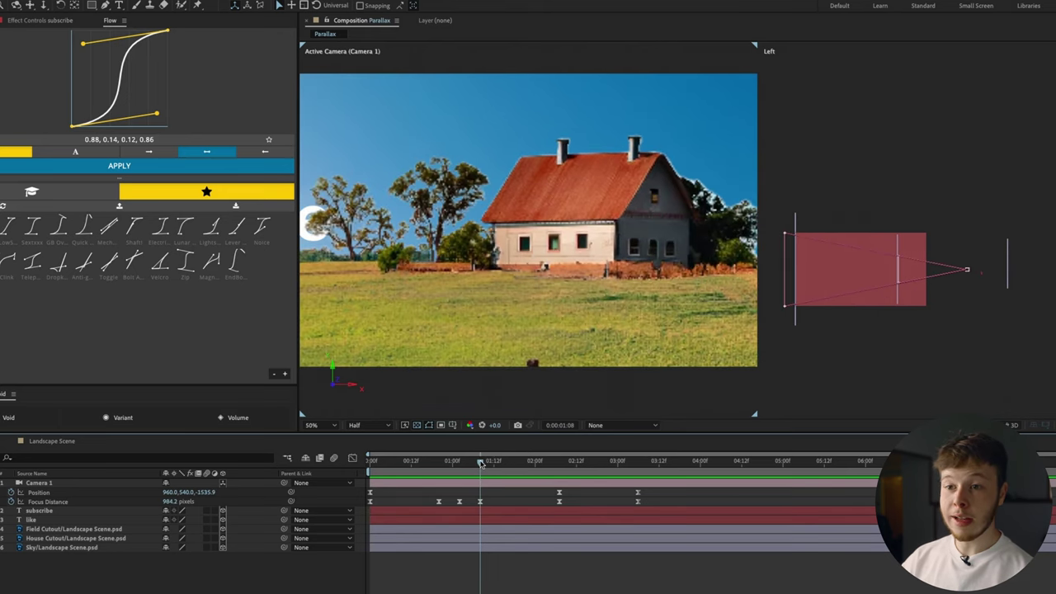
{"action": "left_click_drag", "start_coordinate": [481, 462], "coordinate": [611, 457]}
{"action": "left_click_drag", "start_coordinate": [1012, 278], "coordinate": [1032, 291]}
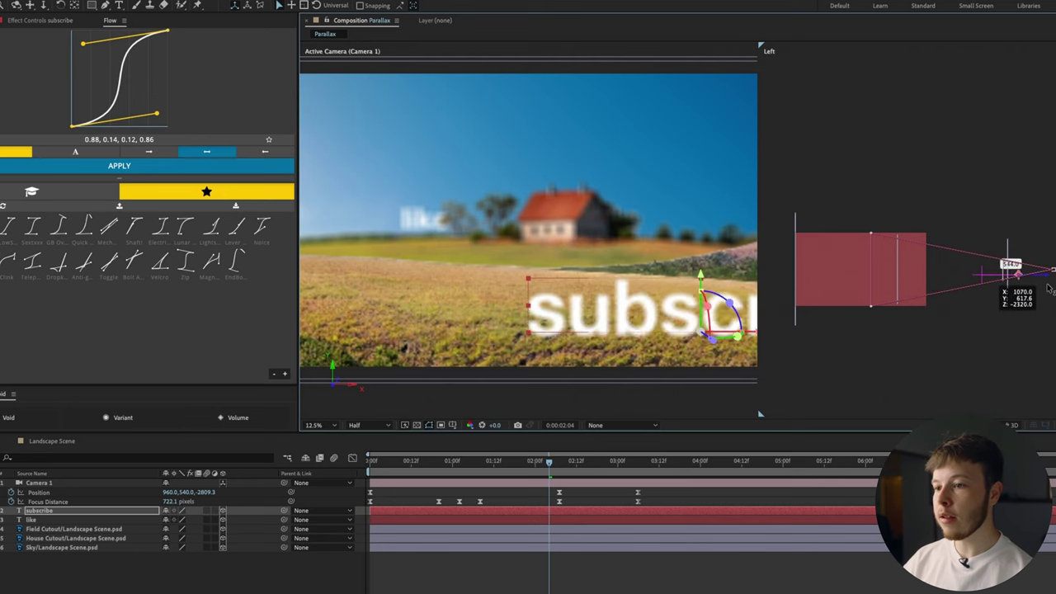
{"action": "left_click", "coordinate": [507, 464]}
{"action": "left_click_drag", "start_coordinate": [508, 464], "coordinate": [557, 446]}
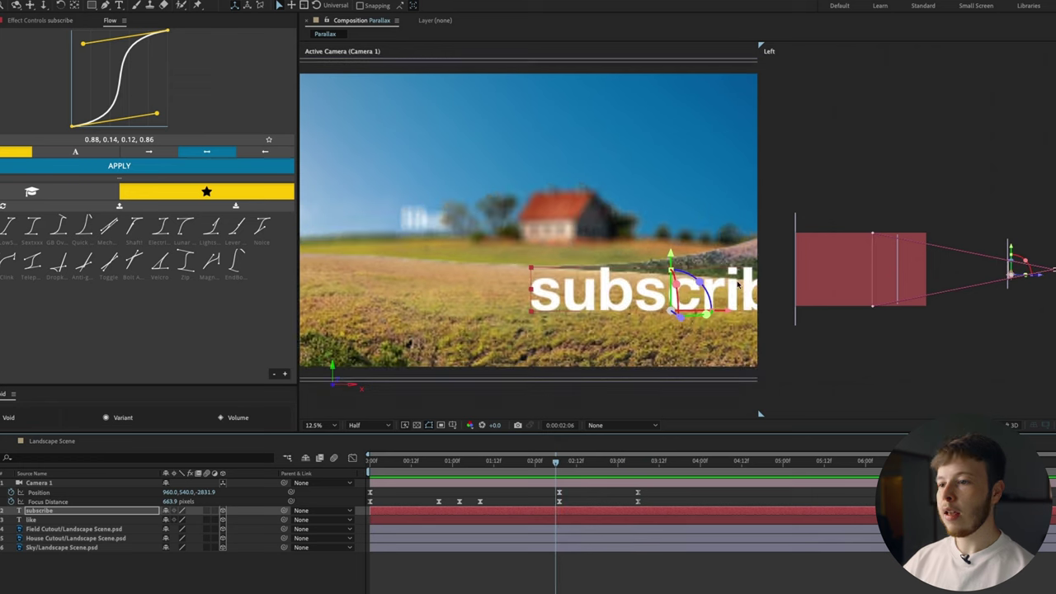
{"action": "left_click_drag", "start_coordinate": [726, 312], "coordinate": [578, 330]}
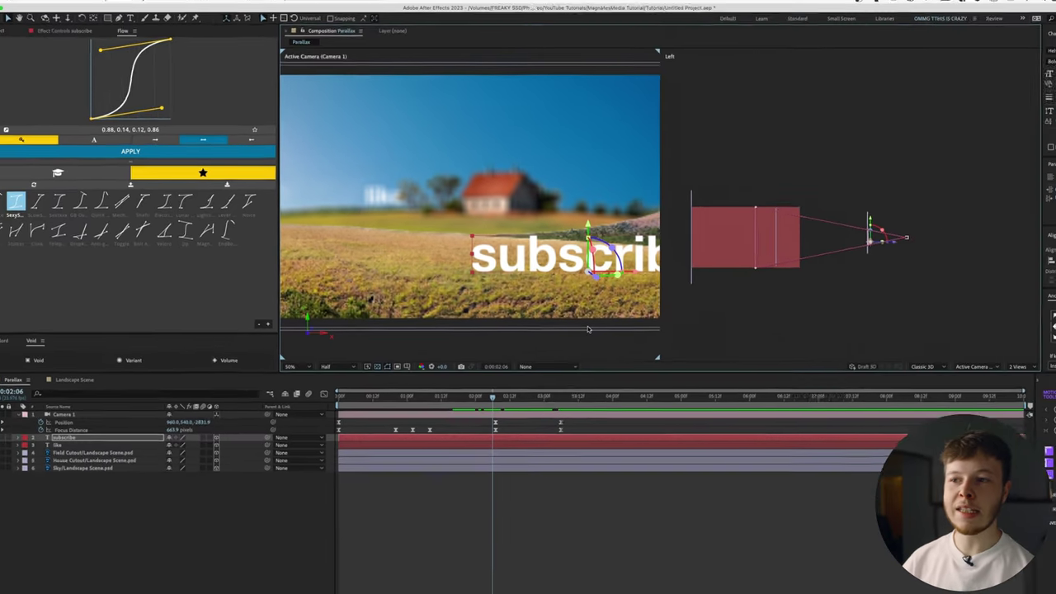
{"action": "left_click_drag", "start_coordinate": [584, 460], "coordinate": [556, 527]}
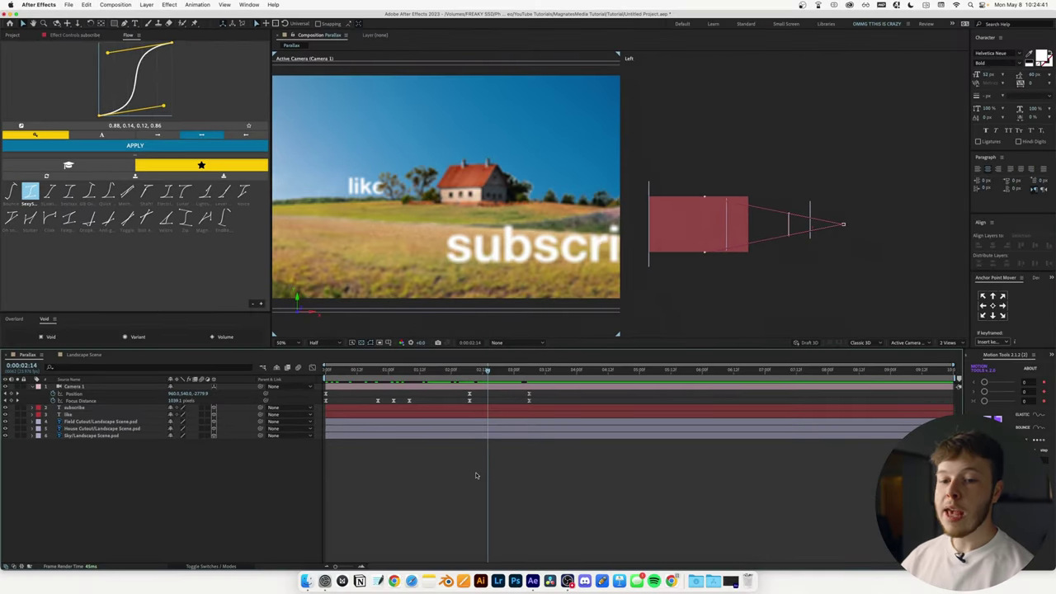
Step: Add an adjustment layer on top of the composition, apply the Force Motion Blur effect to it and show its settings
{"action": "key", "text": "super+alt+y"}
{"action": "key", "text": "ctrl+space"}
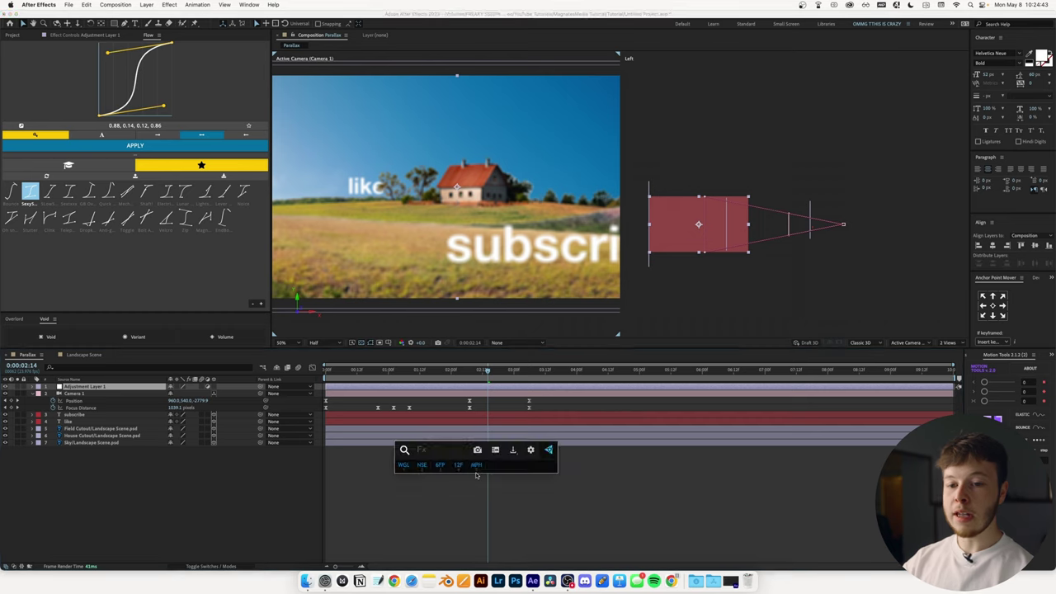
{"action": "type", "text": "forc"}
{"action": "key", "text": "Return"}
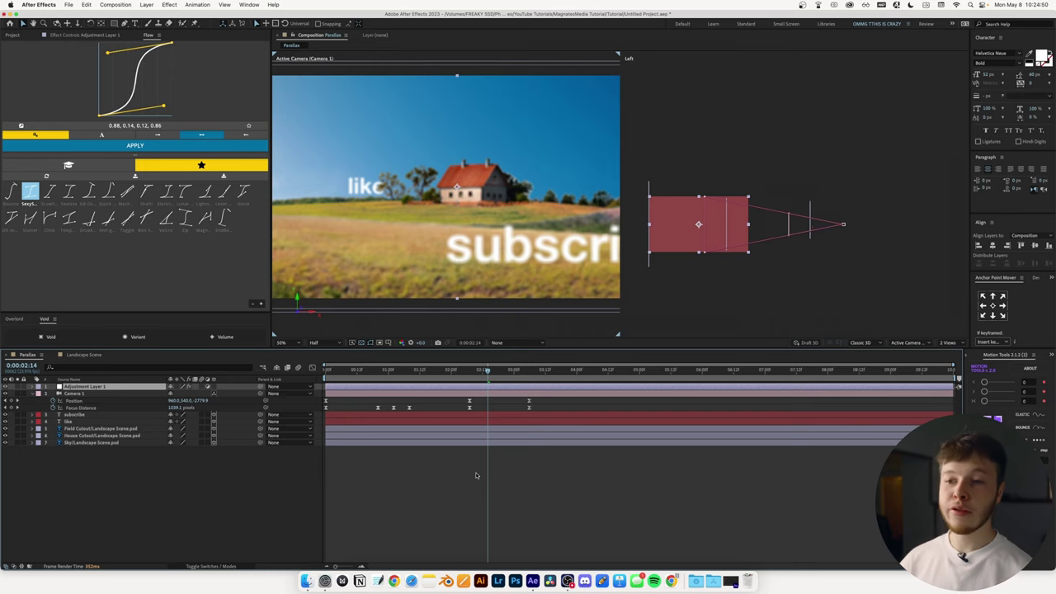
{"action": "left_click", "coordinate": [87, 36]}
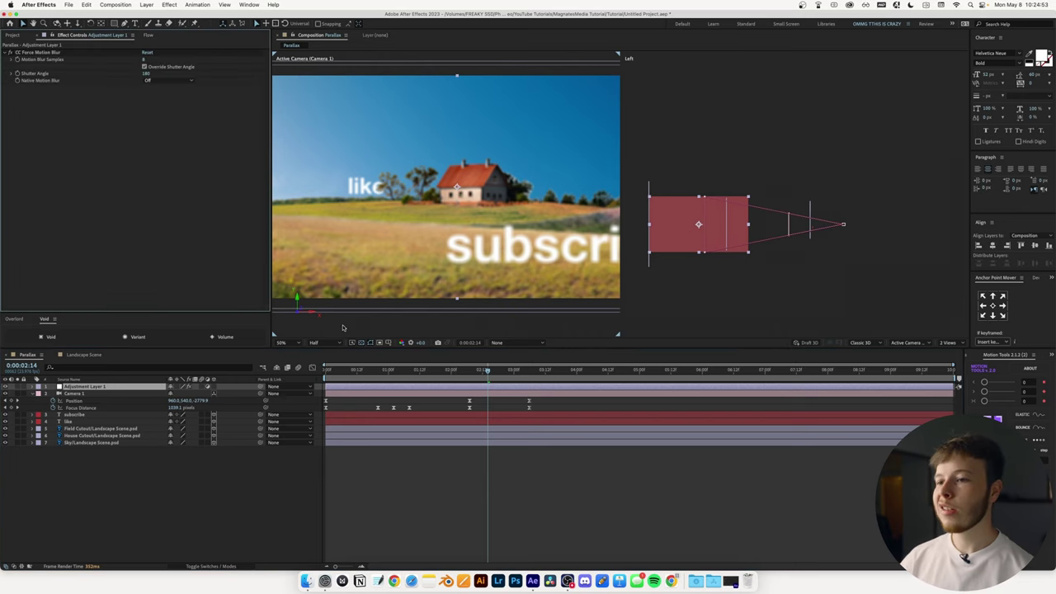
Step: Add a second adjustment layer above the Motion Blur layer and name it "Posterize"
{"action": "key", "text": "super+alt+y"}
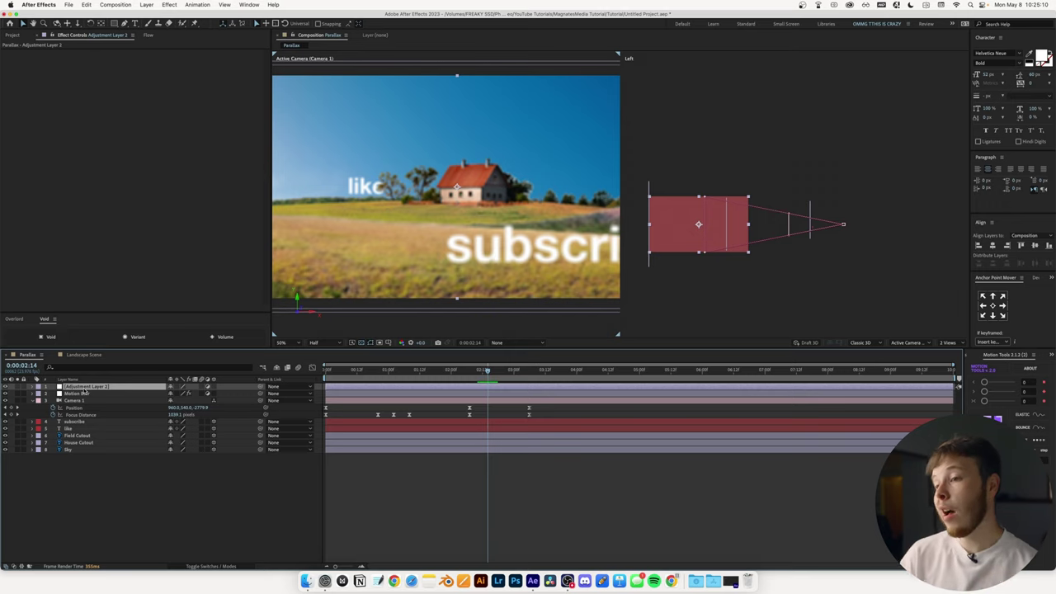
{"action": "key", "text": "Return"}
{"action": "type", "text": "Posterize"}
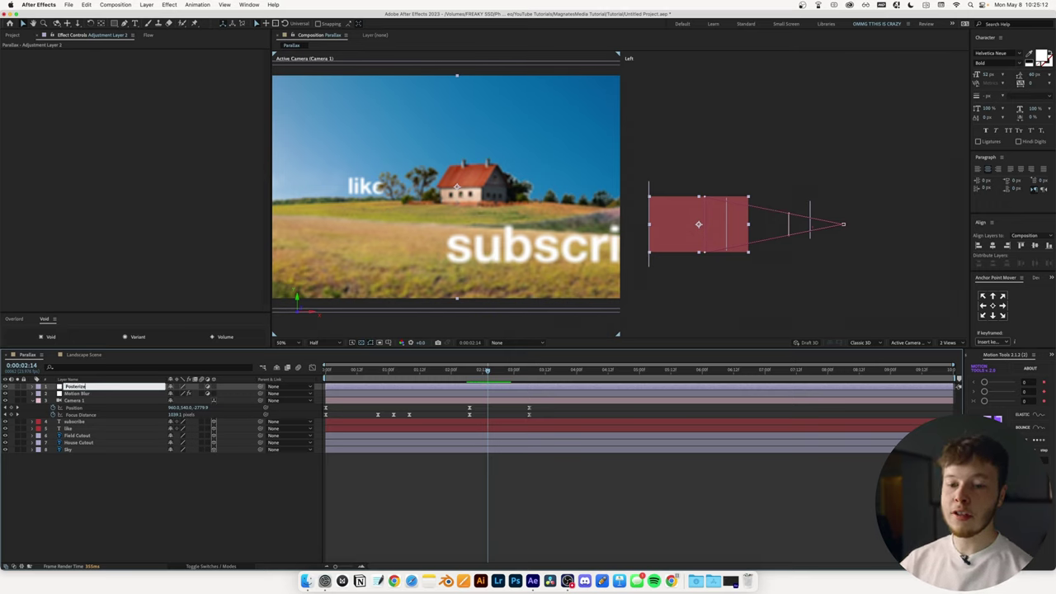
{"action": "key", "text": "Return"}
Step: Apply the Posterize Time effect to the Posterize layer with a frame rate of 12
{"action": "key", "text": "ctrl+space"}
{"action": "type", "text": "post"}
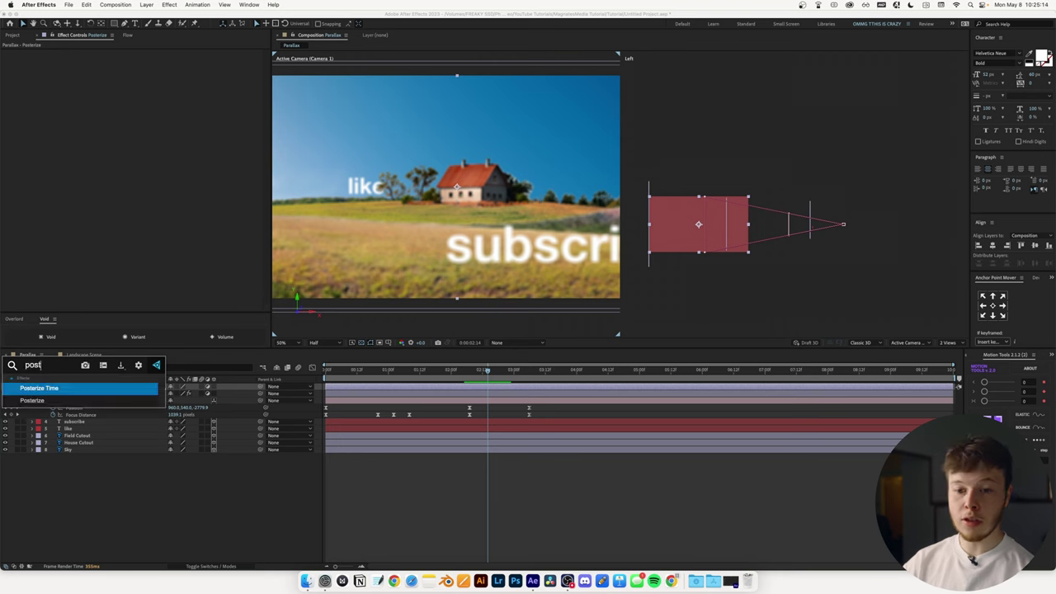
{"action": "key", "text": "Return"}
{"action": "left_click", "coordinate": [146, 59]}
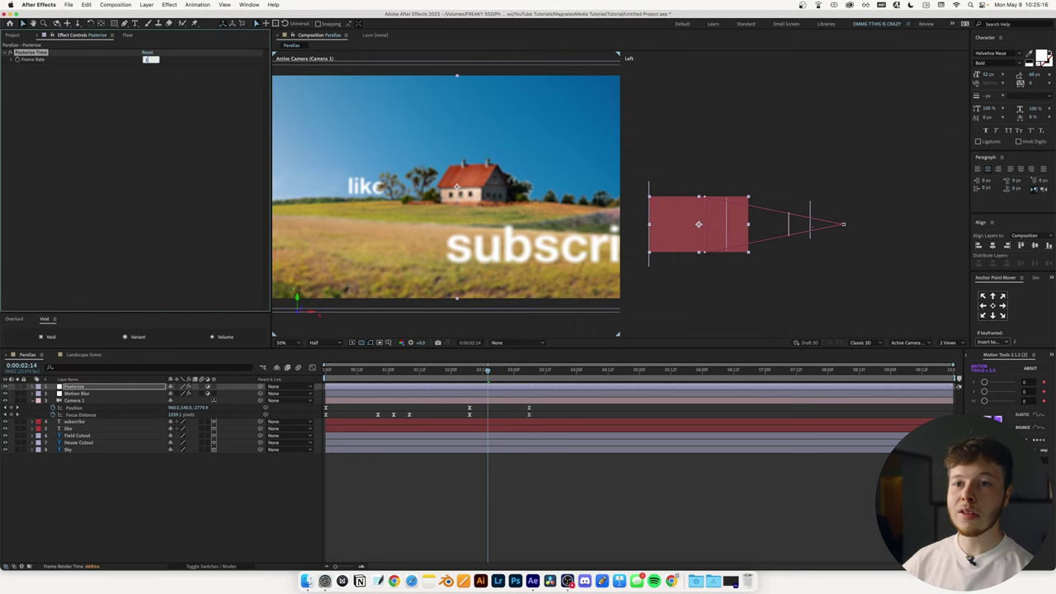
{"action": "key", "text": "Return"}
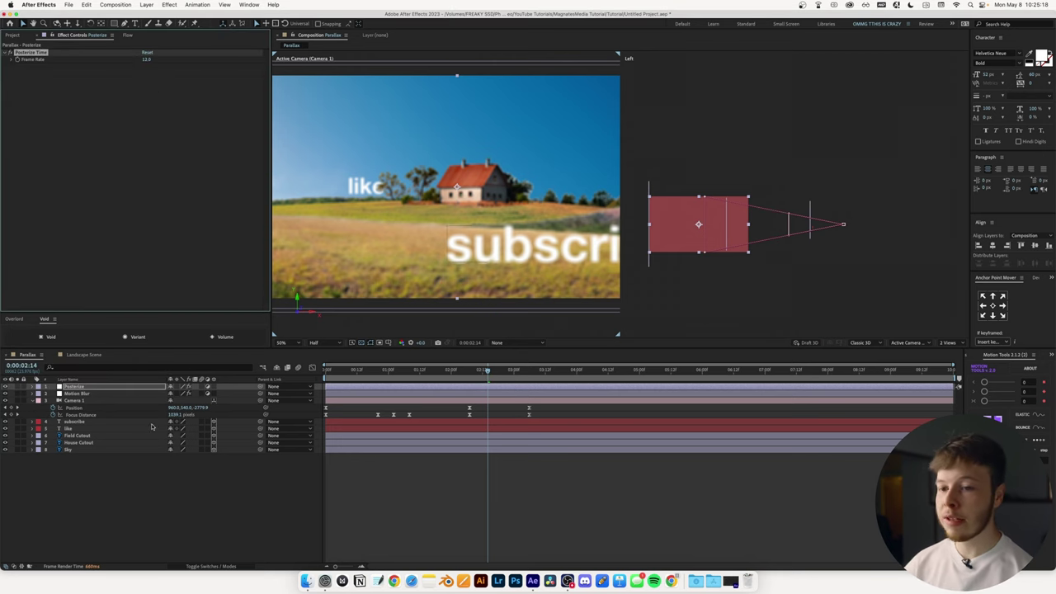
Step: Expand all of Camera 1's properties and set its Iris Shape to Hexagon
{"action": "left_click", "coordinate": [76, 401]}
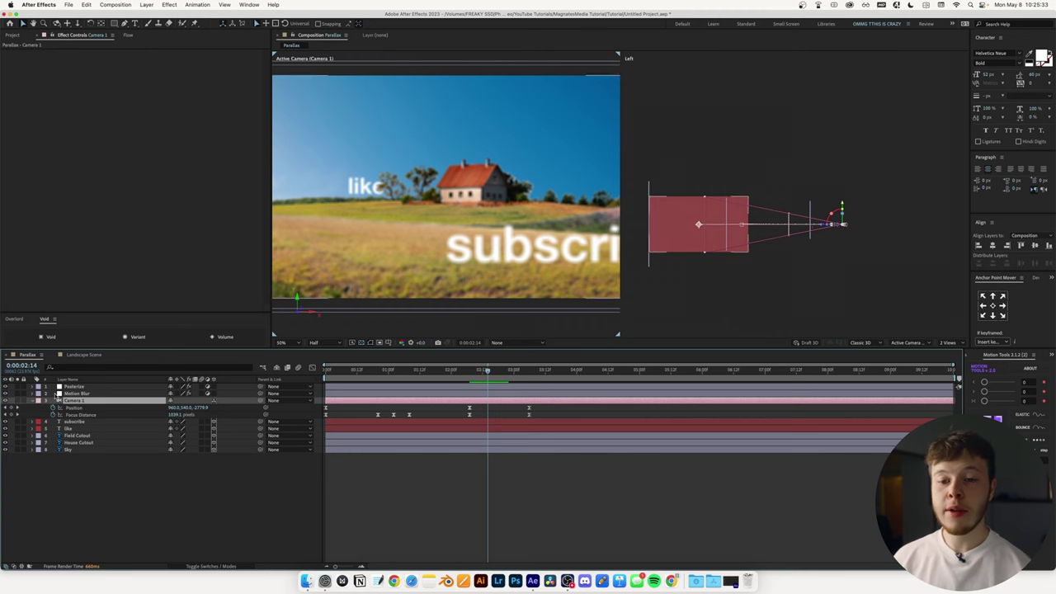
{"action": "left_click", "coordinate": [32, 401]}
{"action": "left_click", "coordinate": [32, 401]}
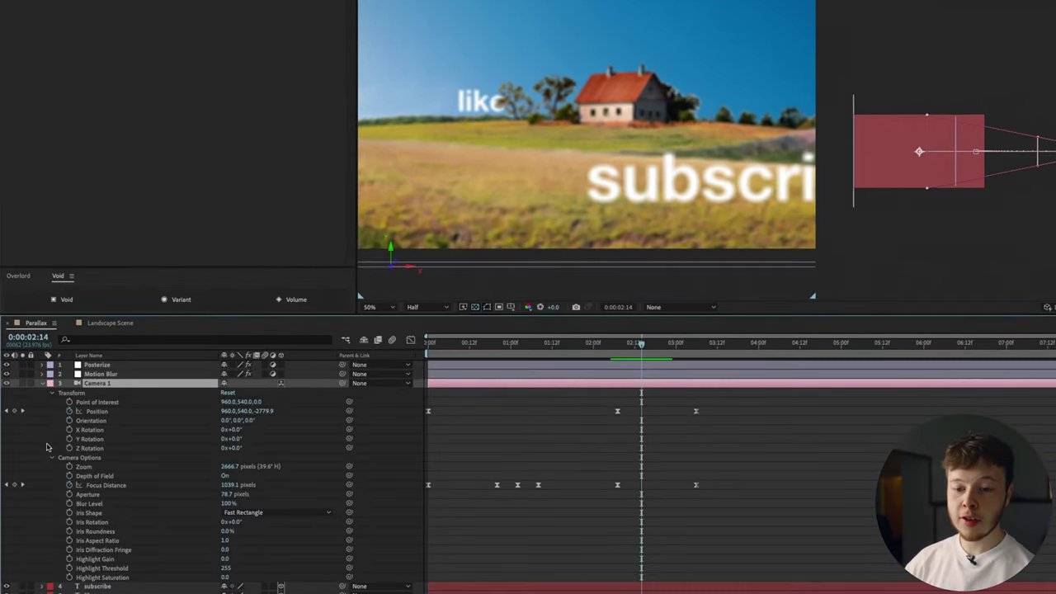
{"action": "left_click", "coordinate": [304, 513]}
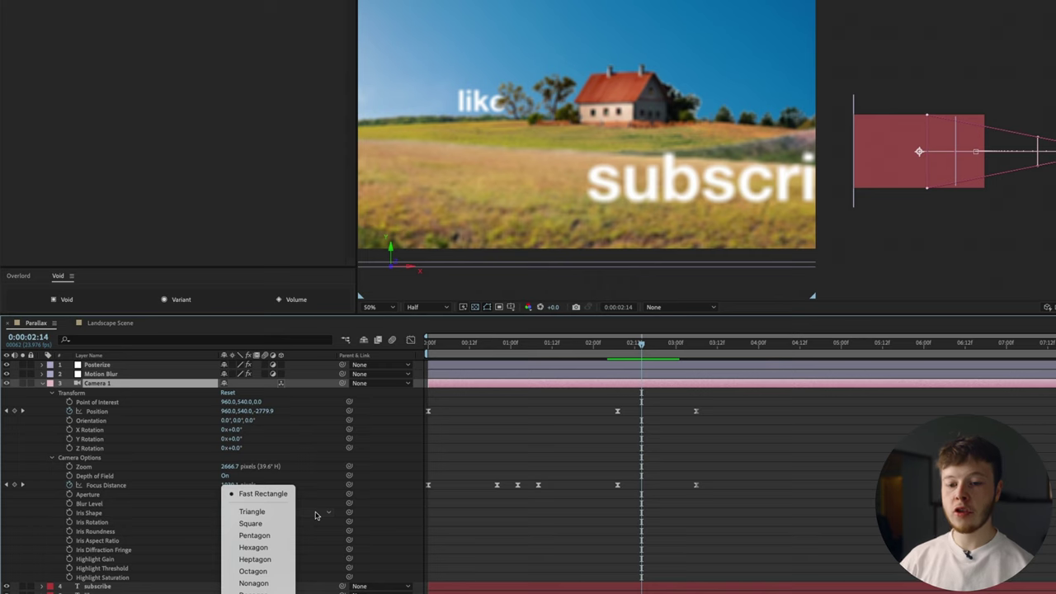
{"action": "left_click", "coordinate": [276, 547]}
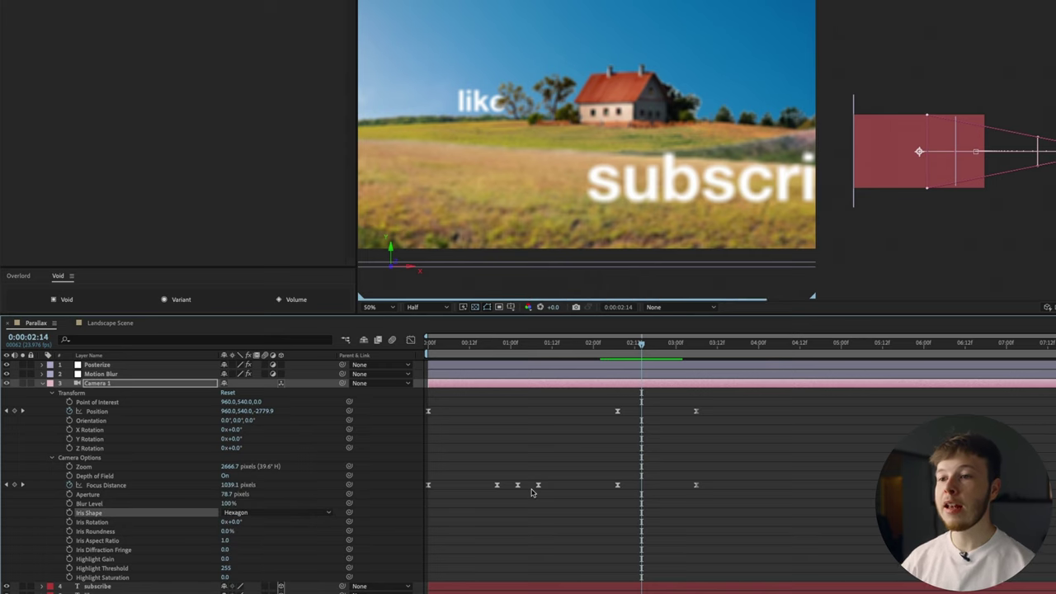